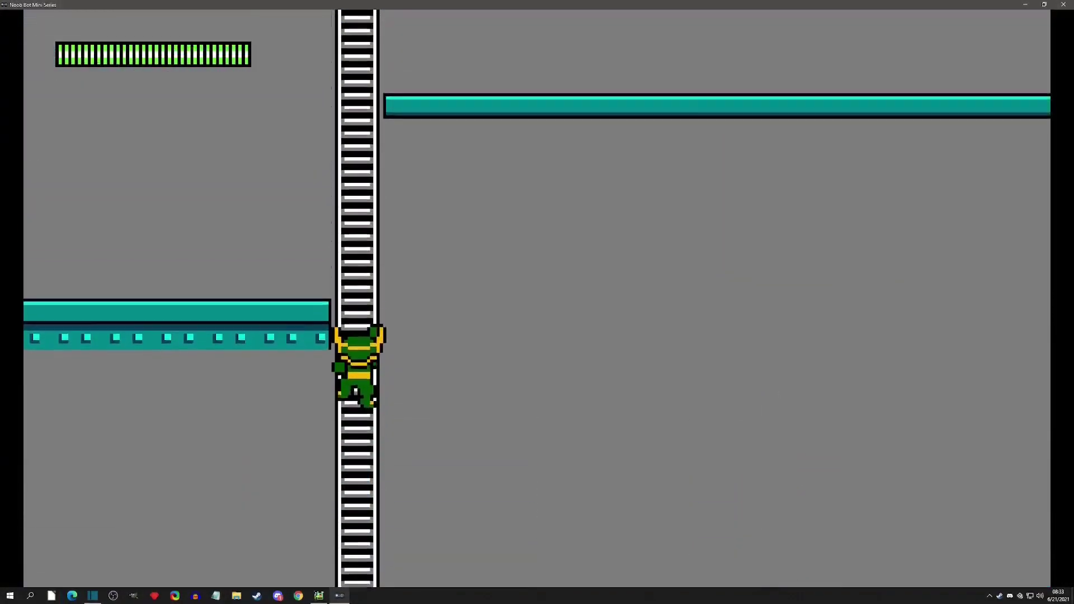
Step: Jump off the ladder, run the platforms, re-grab it and climb down into the lower room
key(space)
key(Left)
key(Right)
key(space)
key(Up)
key(Right)
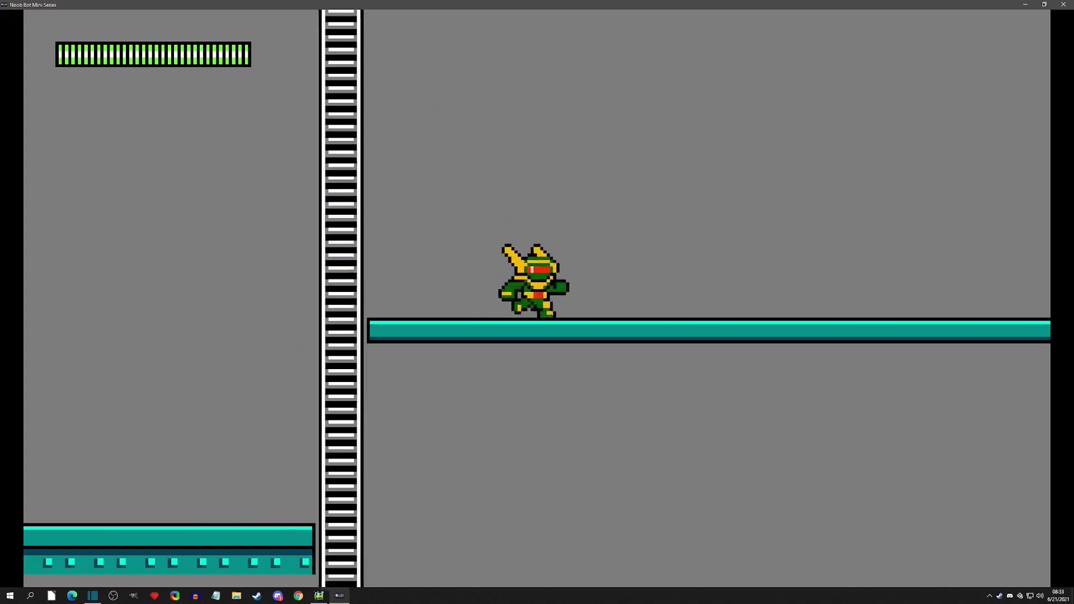
key(Left)
key(space)
key(Up)
key(Down)
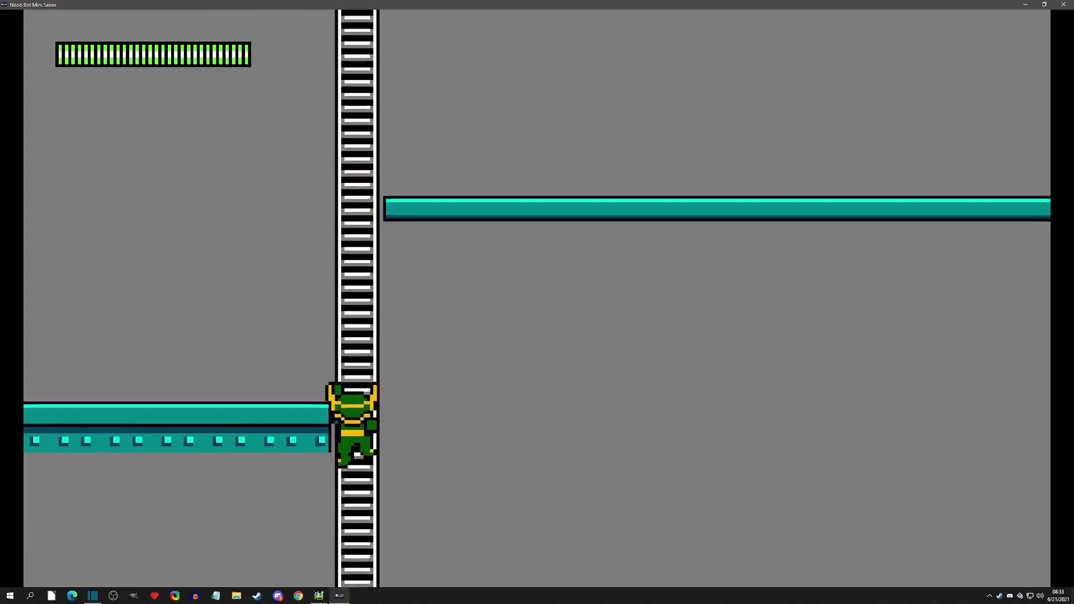
Step: Climb back up, drop into the lower room, re-grab the ladder and exit onto the teal platform
key(Up)
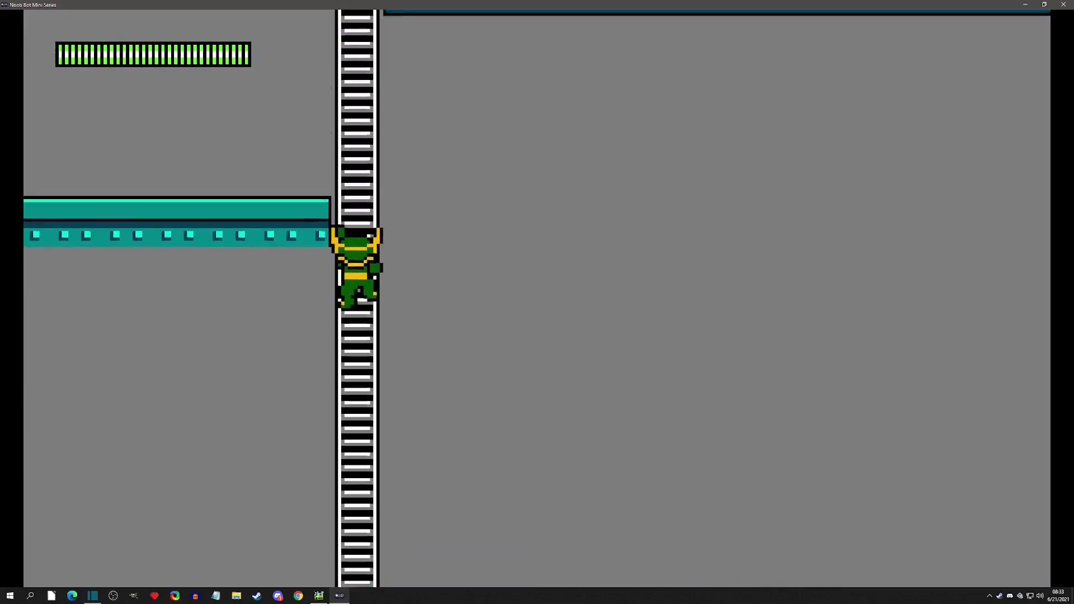
key(Right)
key(space)
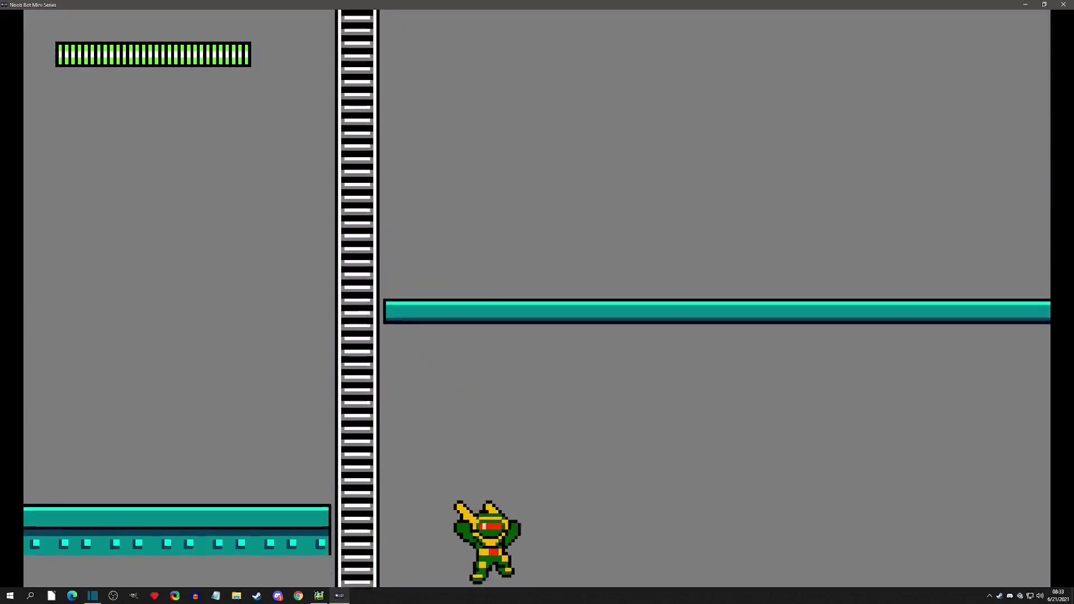
key(Left)
key(Up)
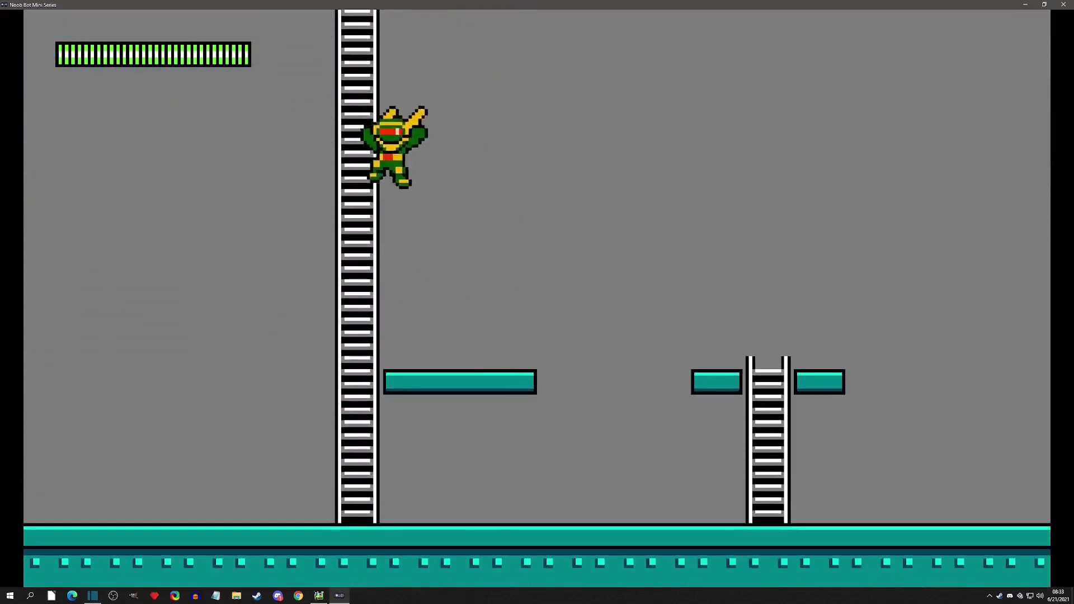
key(Up)
key(Left)
key(space)
key(Right)
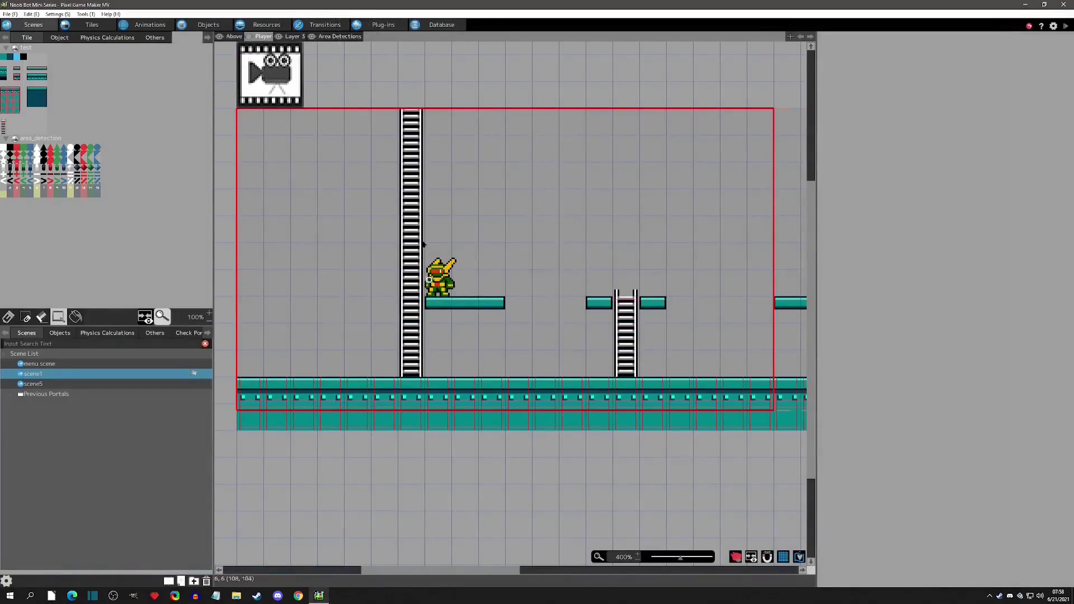
Step: Check scene5 and the Previous Portals folder in the Scene List, then switch to scene1
click(41, 385)
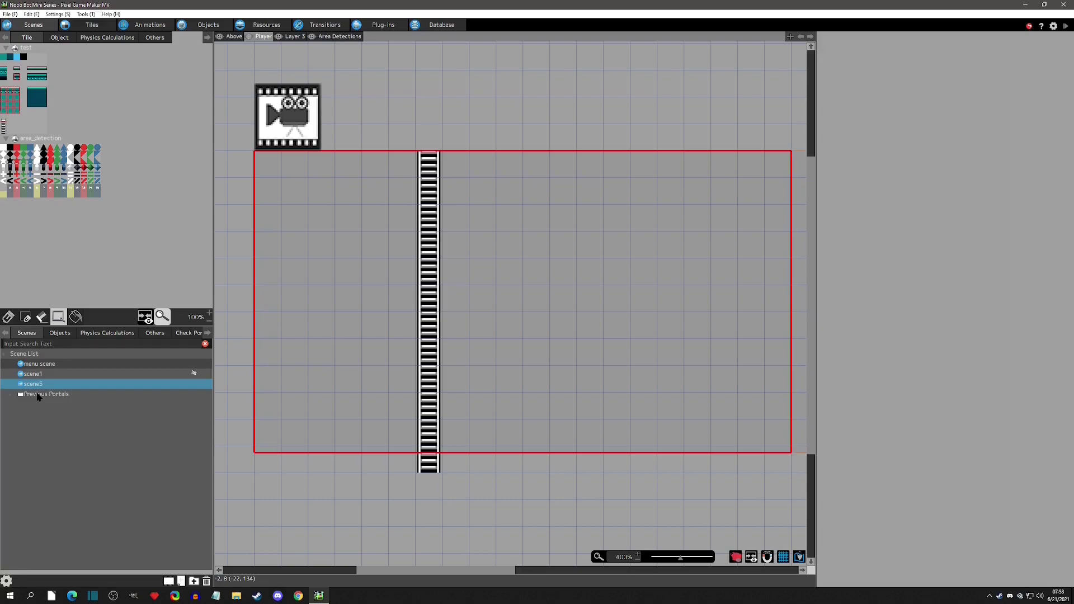
click(13, 395)
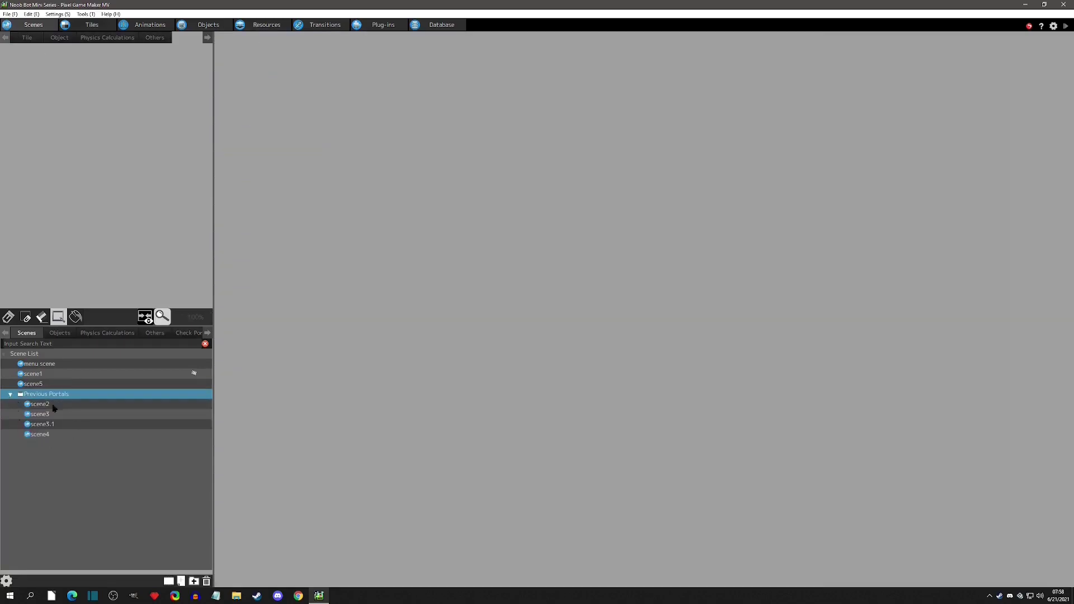
click(10, 394)
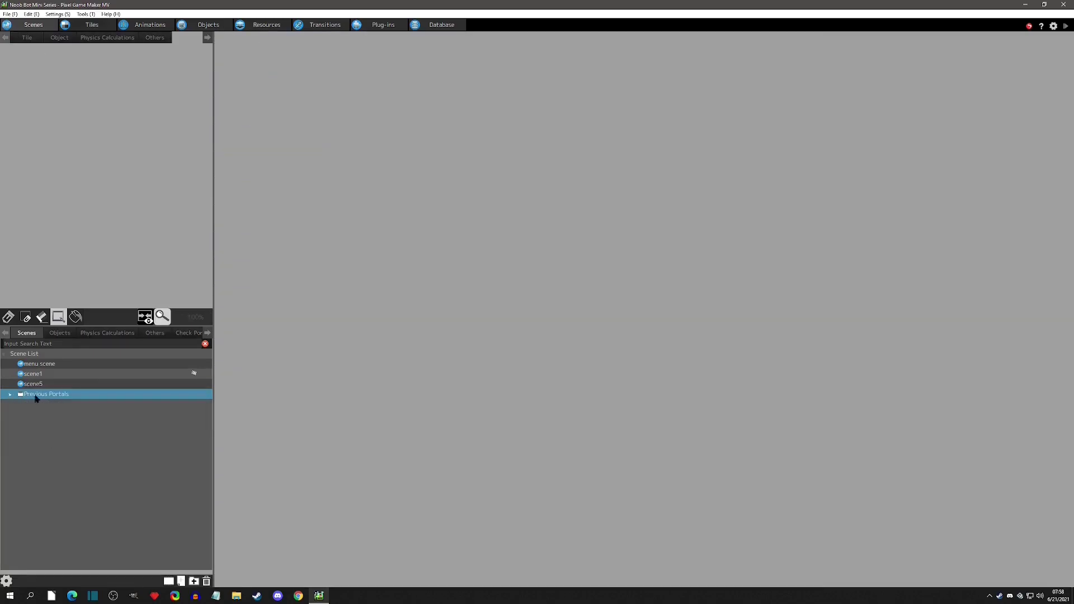
click(46, 378)
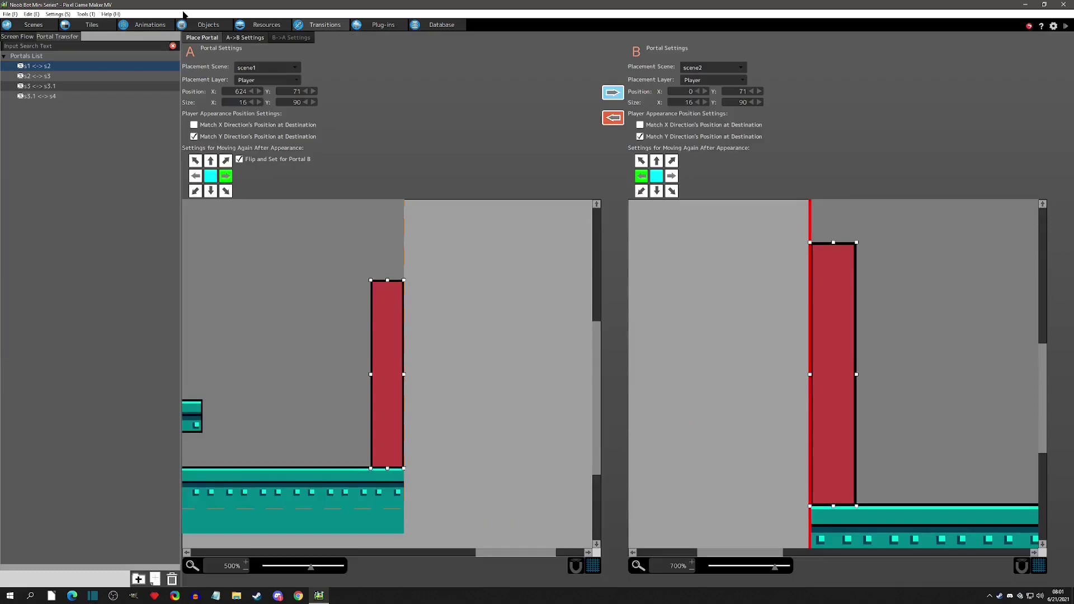
Step: Add portal_001 to the Portals List with ends placed in scene1 and scene5
click(69, 37)
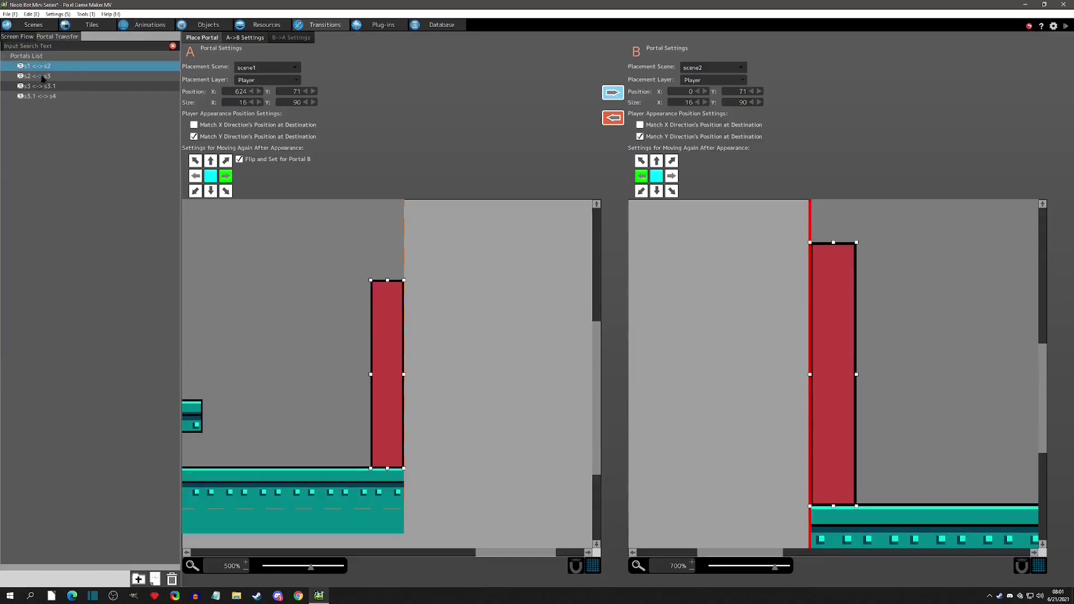
right_click(46, 118)
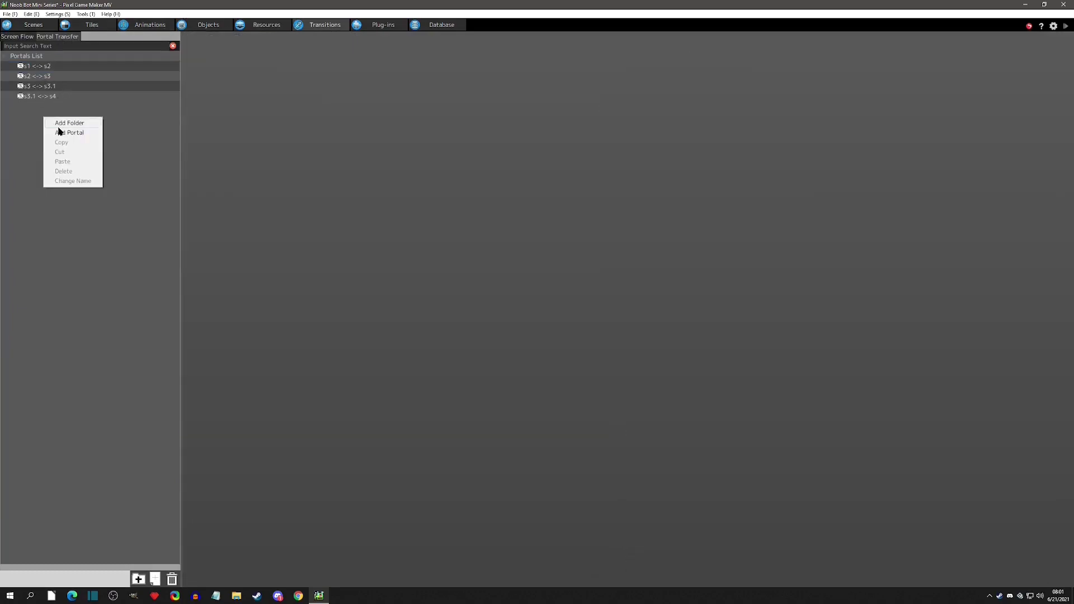
click(59, 130)
click(268, 67)
click(263, 89)
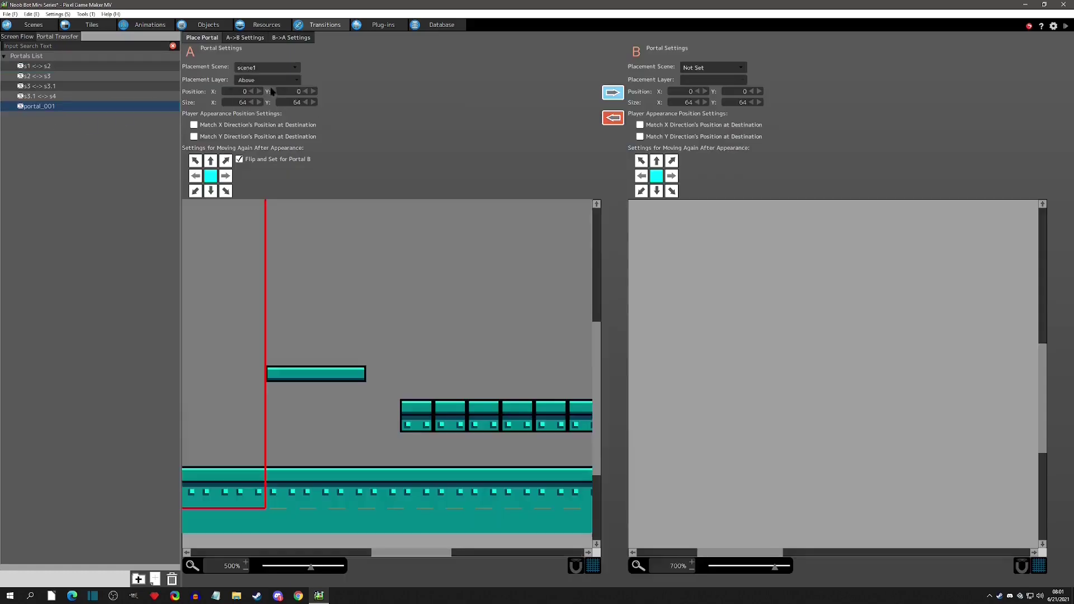
click(694, 67)
click(701, 98)
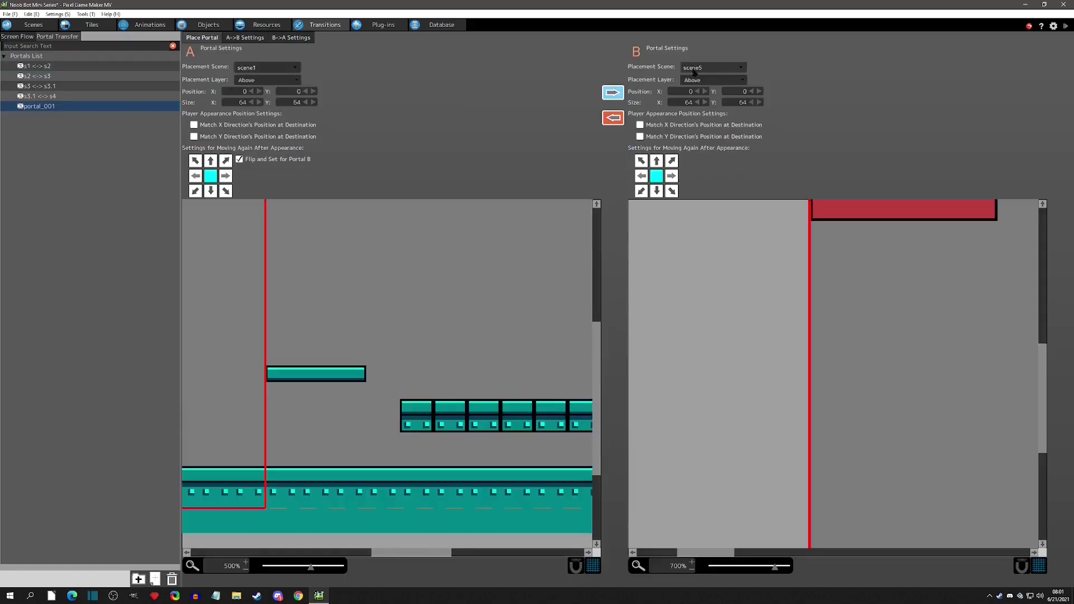
Step: Put both portal ends on the Player layer and enable Match X at the destination
click(295, 80)
click(247, 108)
click(689, 81)
click(691, 109)
click(654, 125)
click(53, 66)
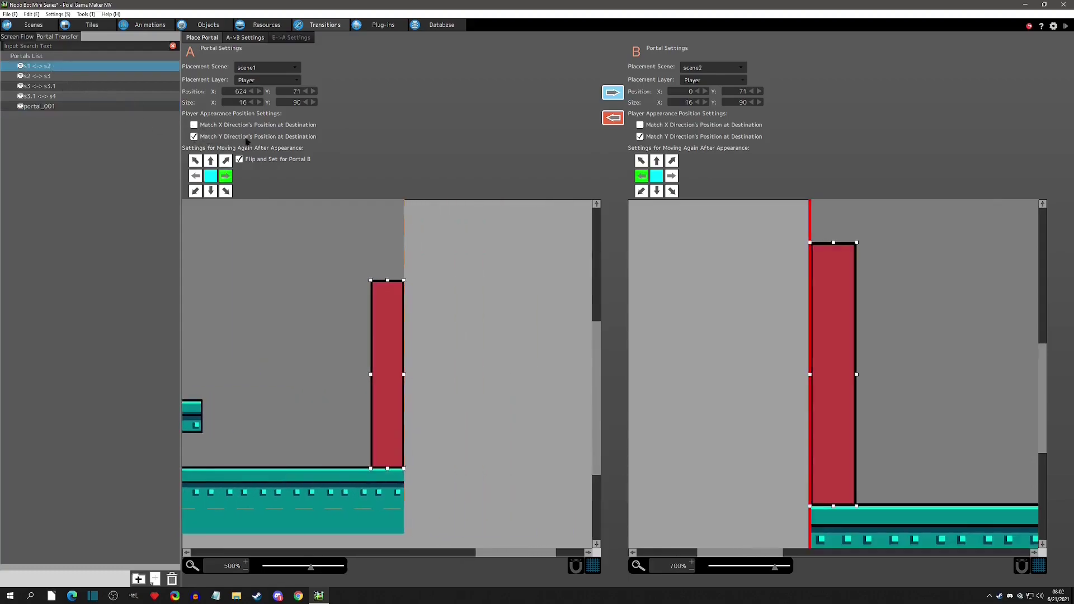
click(45, 107)
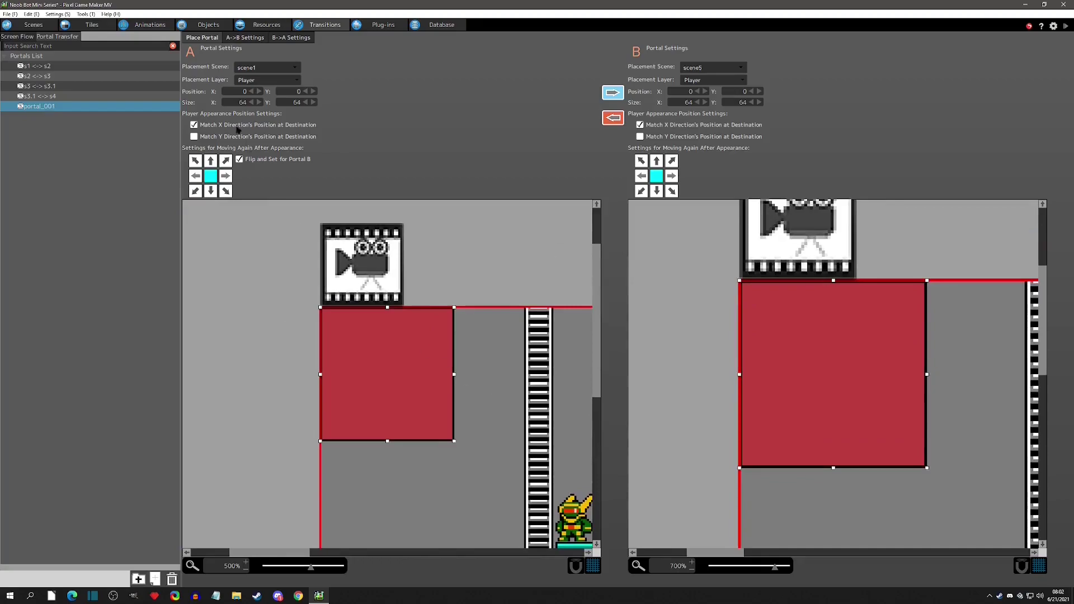
Step: Fit portal A as a 14×16 box at 97, 0 atop scene1's ladder, exiting up/down
middle_drag(558, 340, 324, 306)
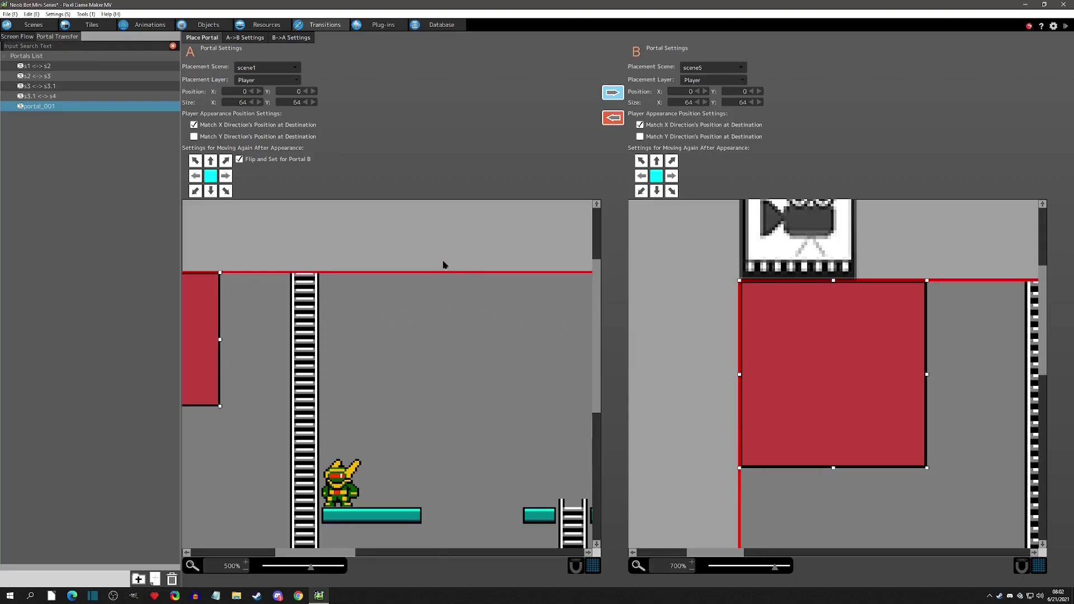
middle_drag(272, 358, 347, 366)
drag(262, 341, 466, 345)
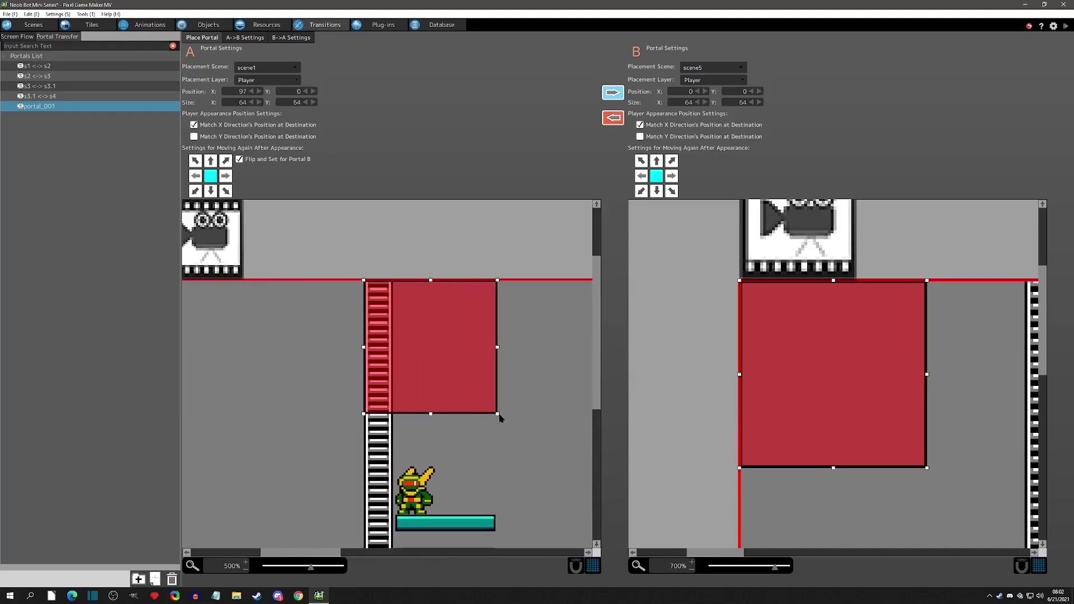
drag(498, 418, 392, 314)
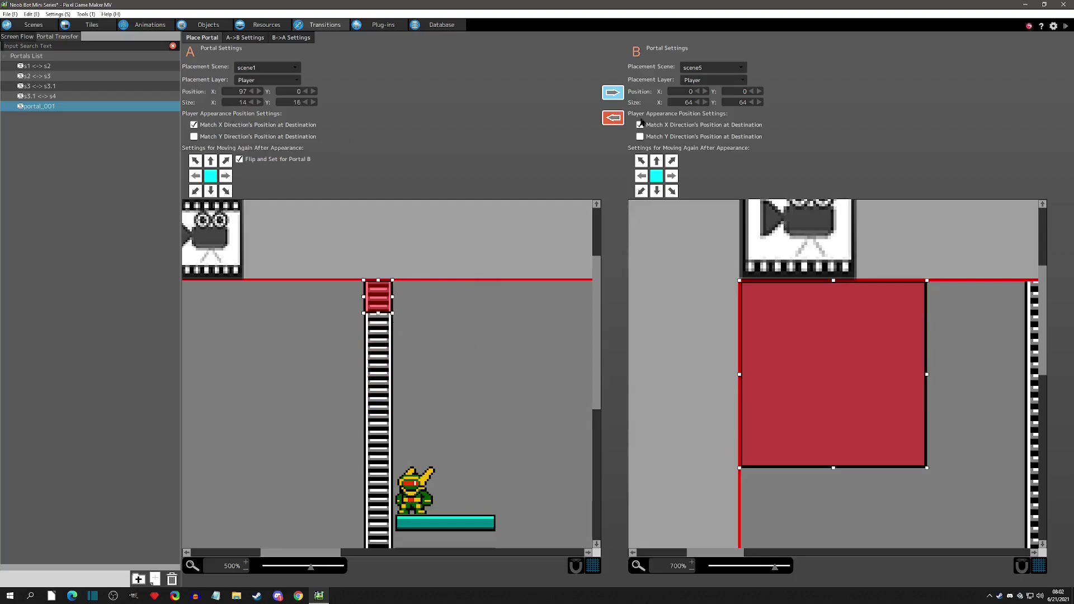
click(210, 161)
drag(379, 297, 380, 297)
Step: Set portal B's size to 14 × 16
middle_drag(873, 343, 750, 274)
middle_drag(739, 321, 746, 267)
middle_drag(727, 212, 742, 286)
double_click(687, 102)
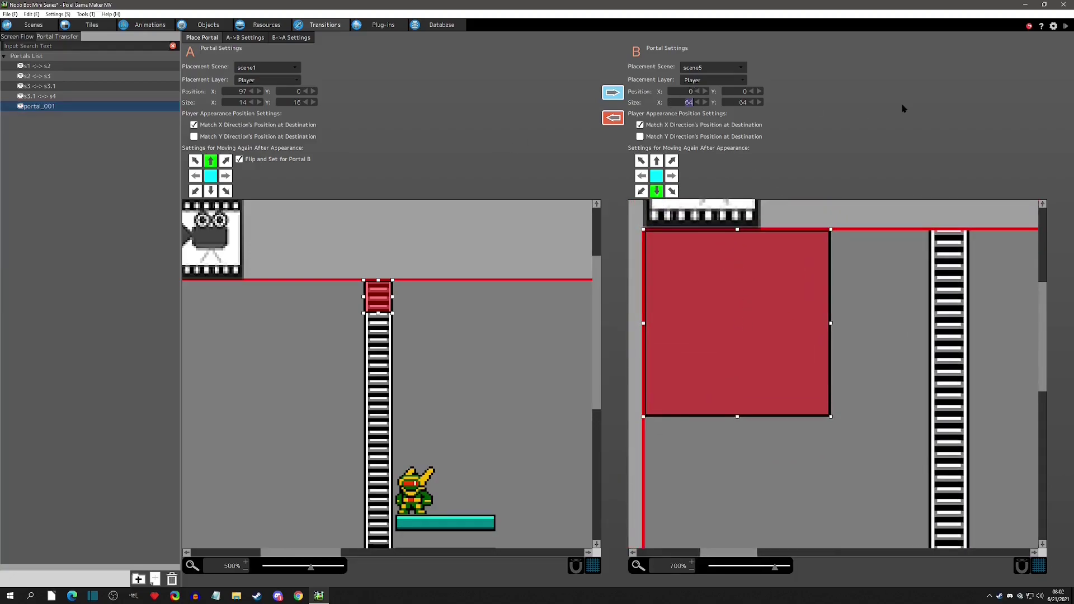
text(14)
key(Tab)
text(16)
key(Return)
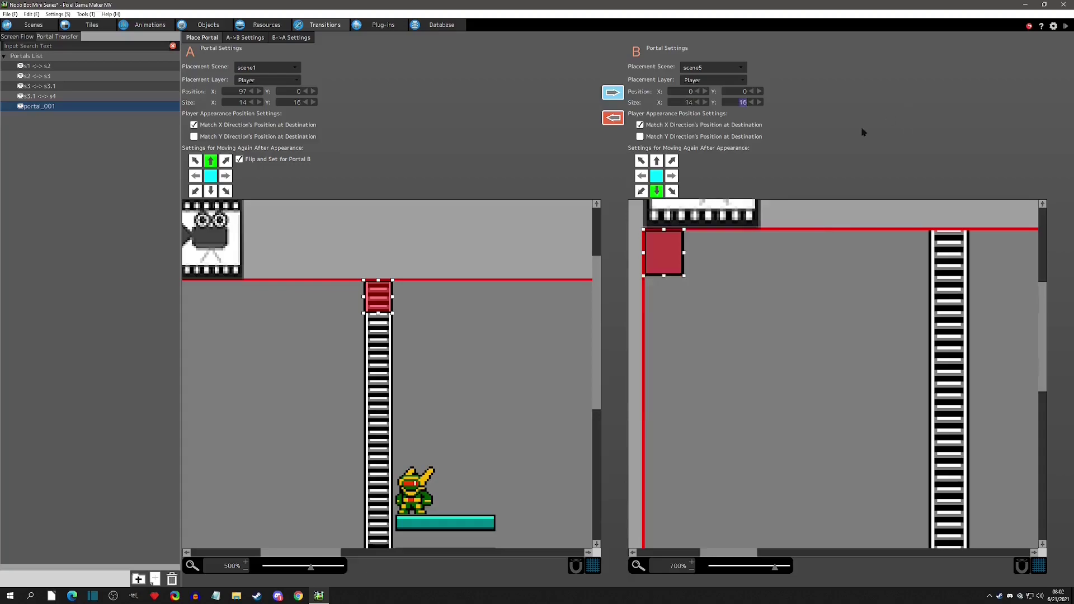
Step: Move portal B onto the bottom of scene5's ladder at position 97, 176
drag(686, 262, 932, 473)
middle_drag(924, 464, 753, 248)
drag(753, 248, 778, 481)
middle_drag(820, 486, 816, 328)
drag(771, 314, 775, 360)
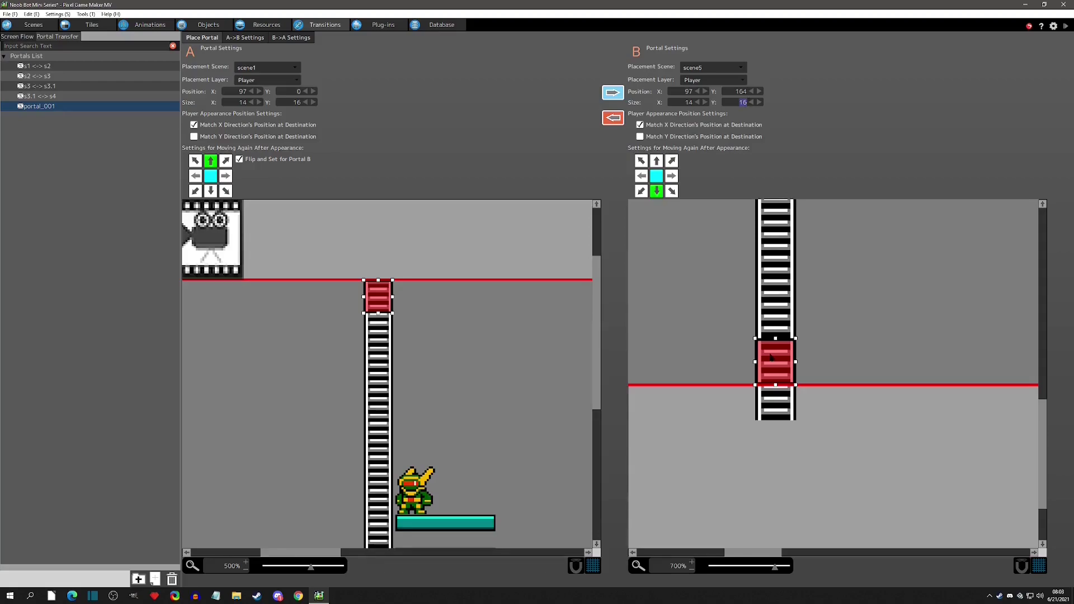
drag(771, 361, 773, 396)
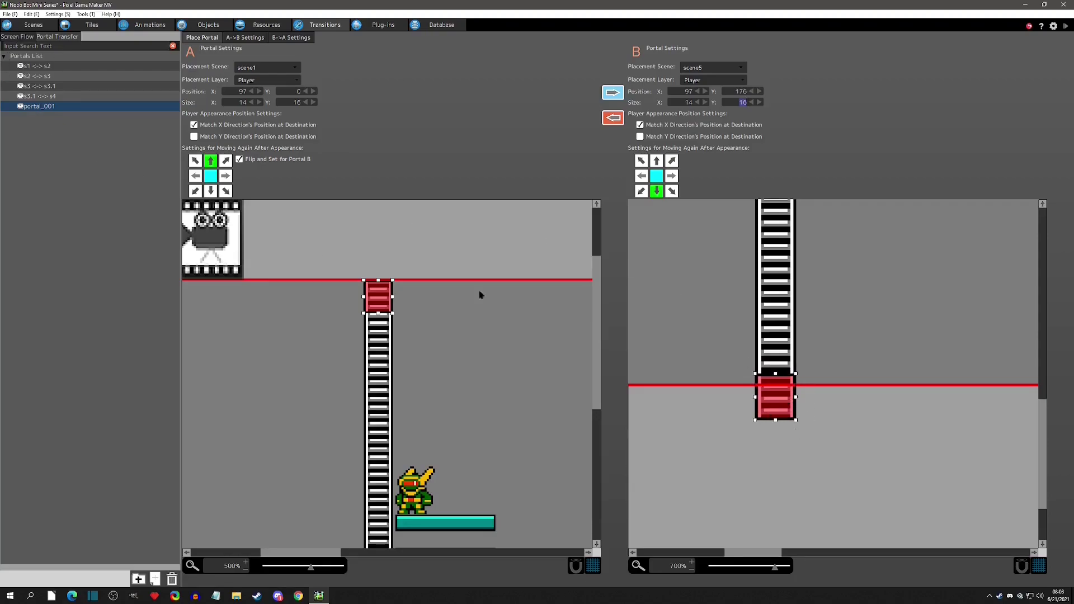
Step: Return to the scene editor, select scene5 and open its Scene Settings
click(33, 24)
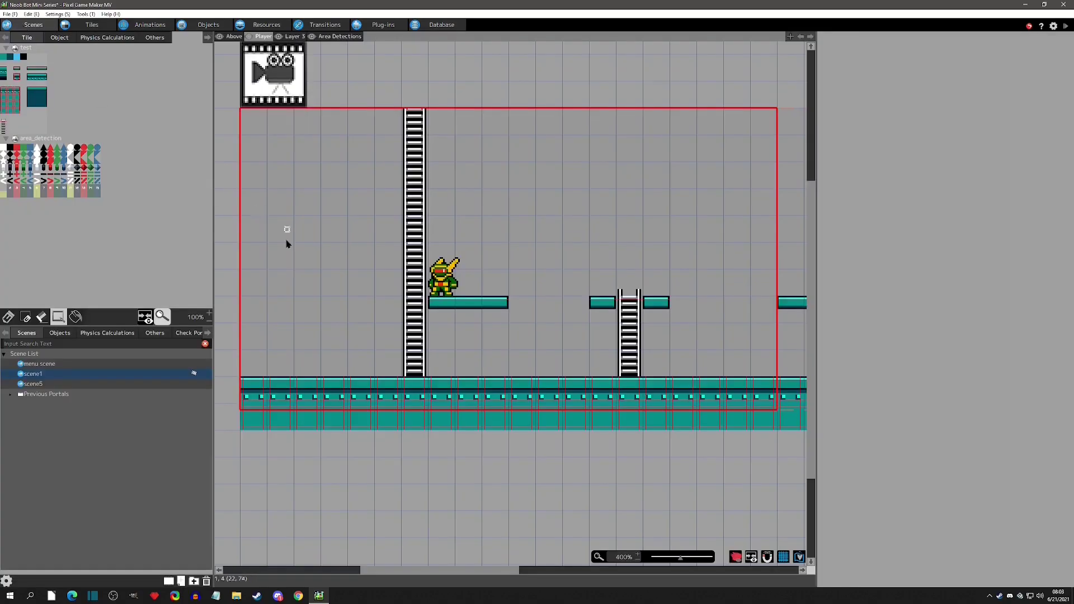
click(96, 384)
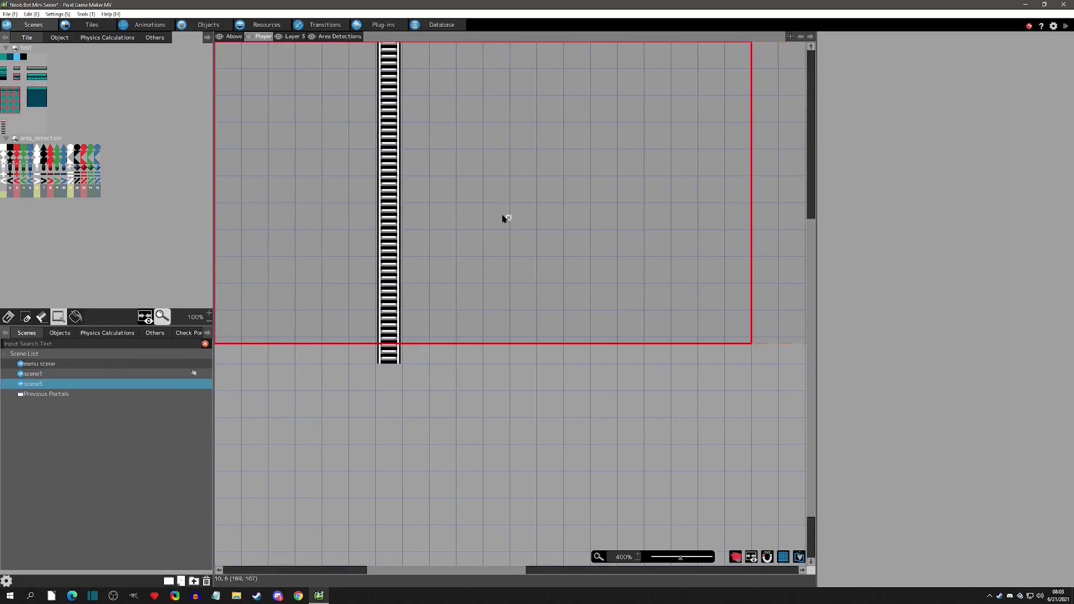
right_click(94, 387)
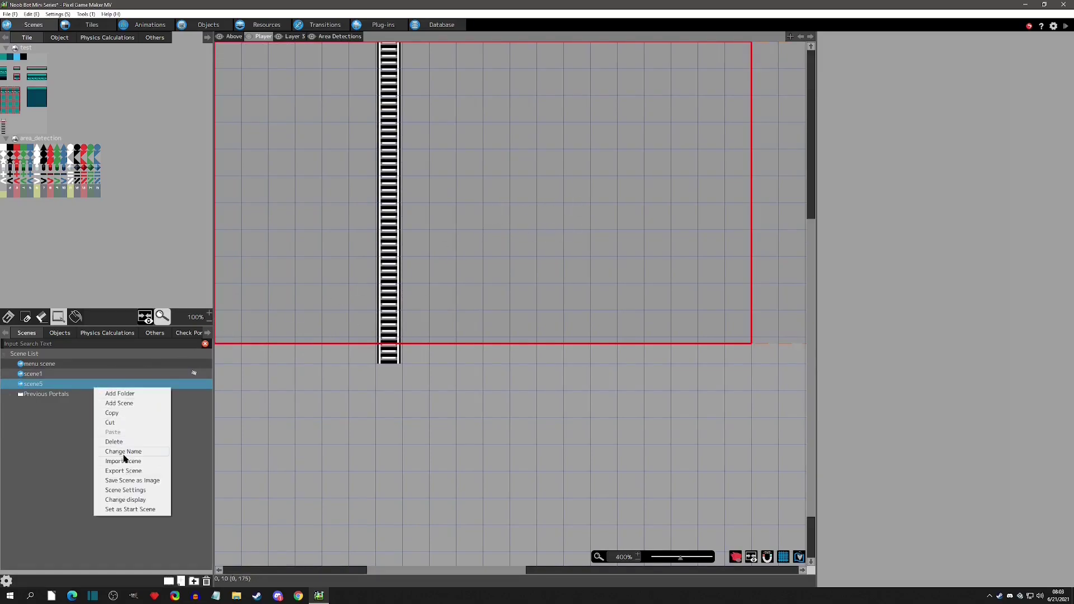
click(129, 496)
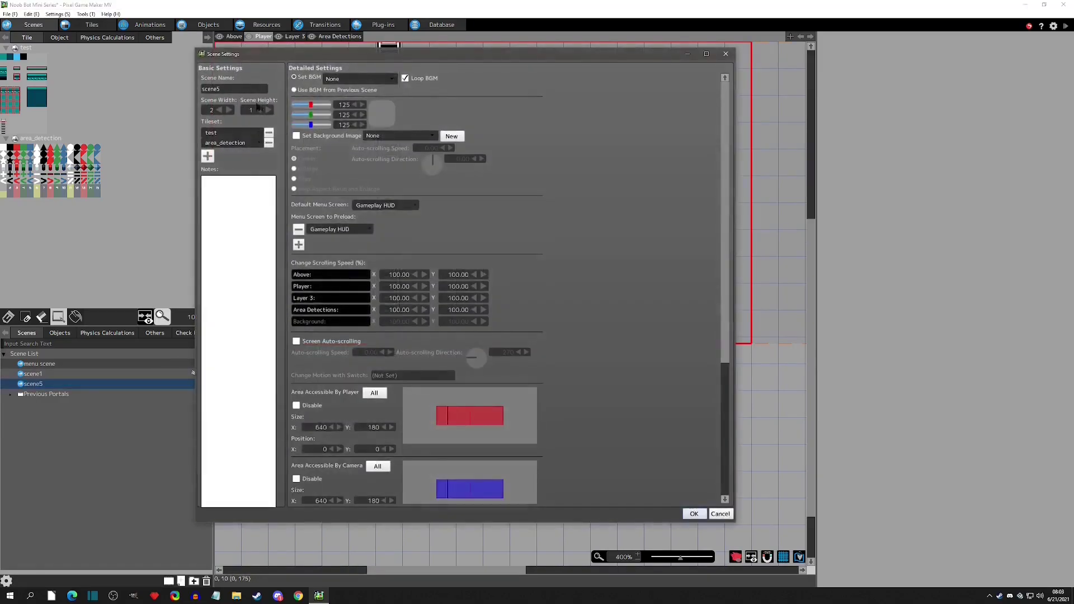
Step: Close scene5's Scene Settings, reopen them for another check, then close them again
click(725, 54)
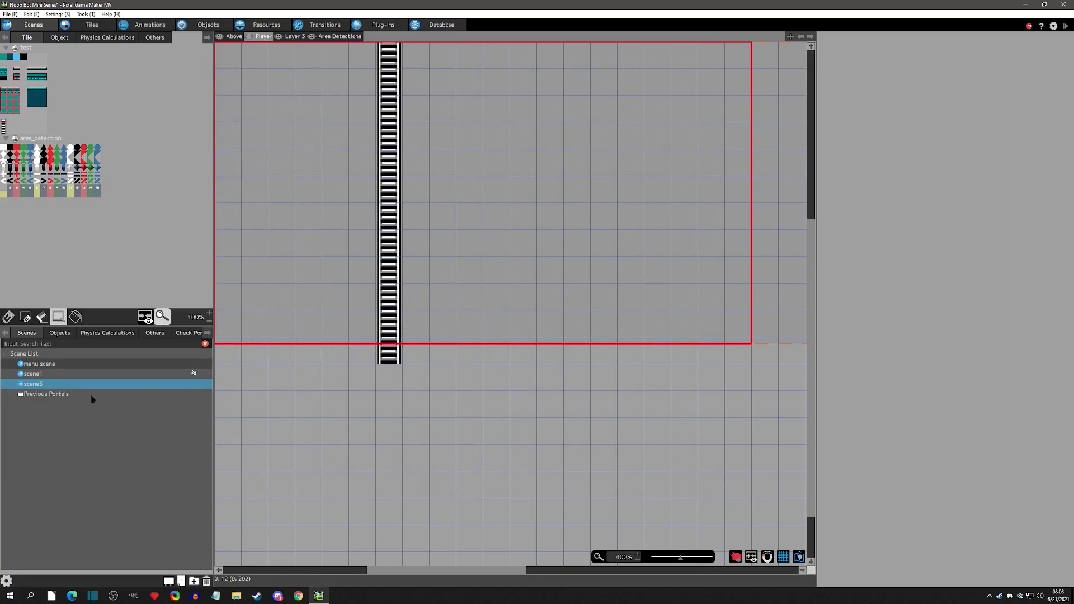
right_click(66, 388)
click(107, 488)
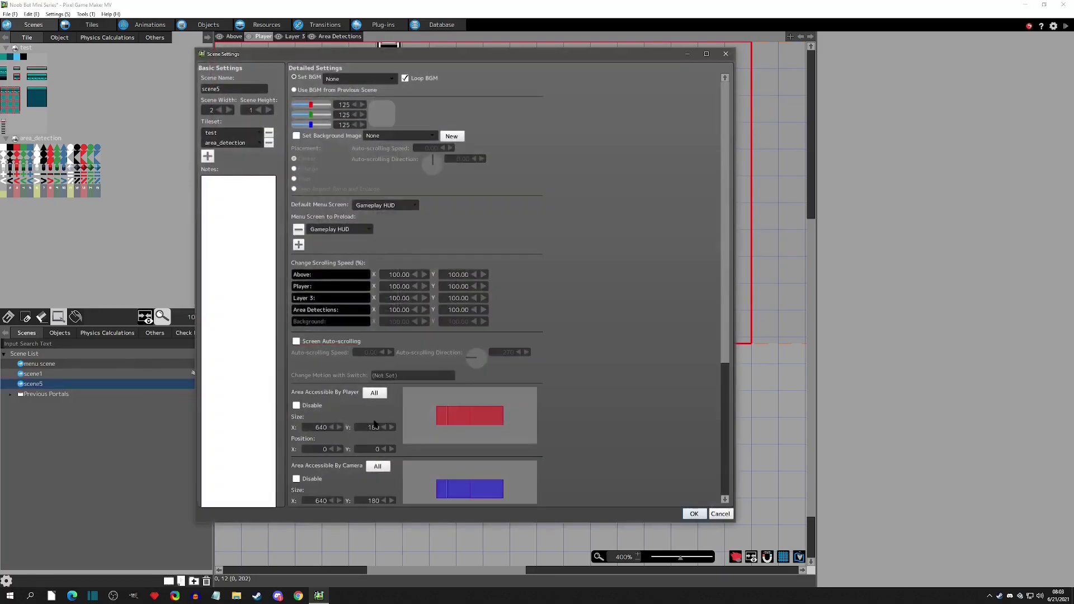
click(721, 513)
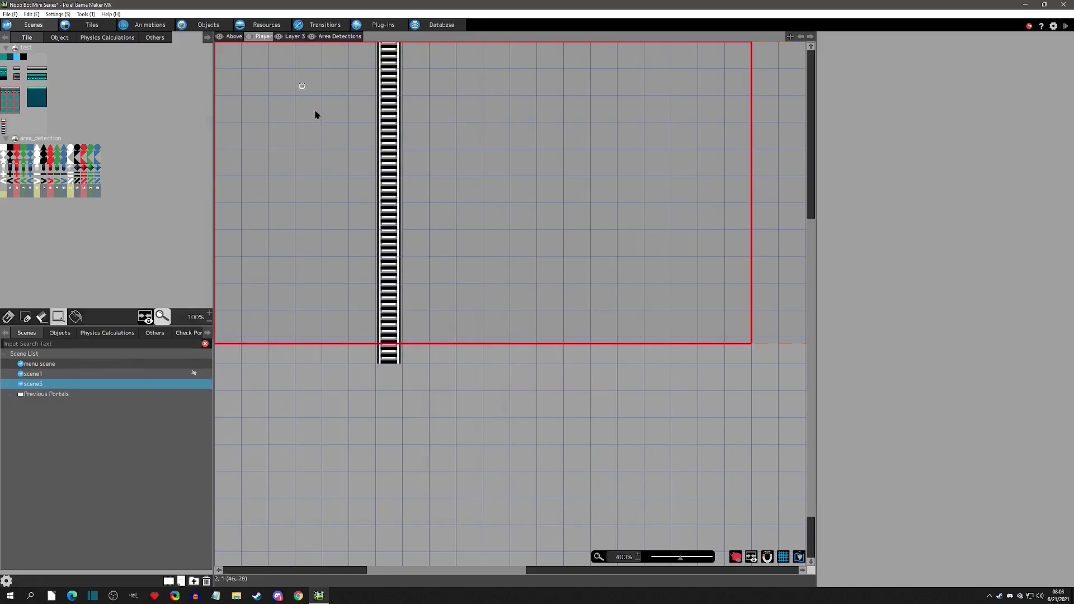
Step: Reuse the A->B settings for B->A and choose the Slide Down (Link) screen sequence
click(312, 25)
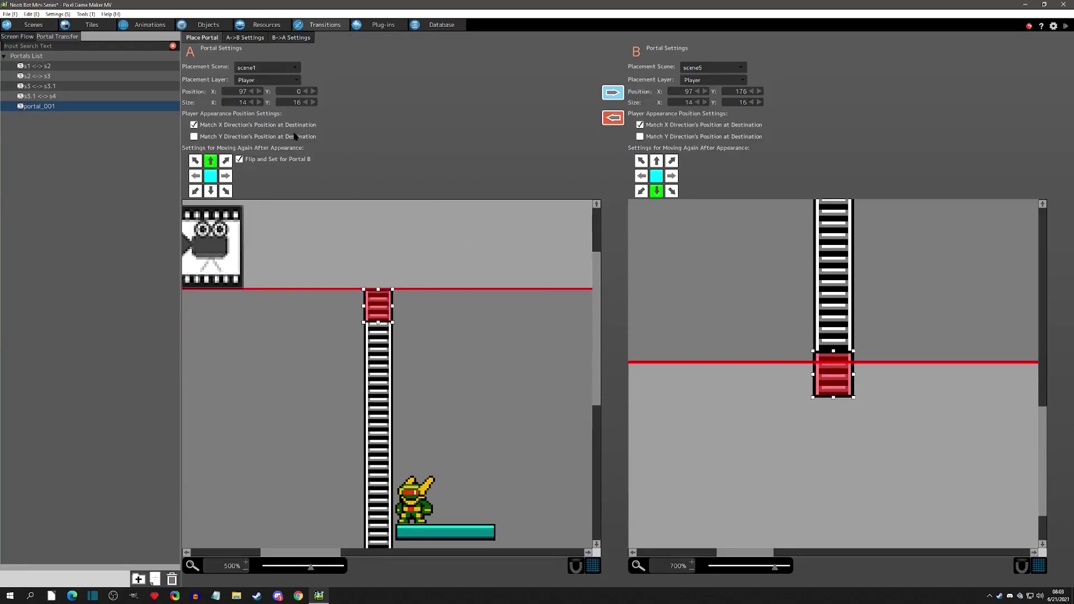
click(242, 37)
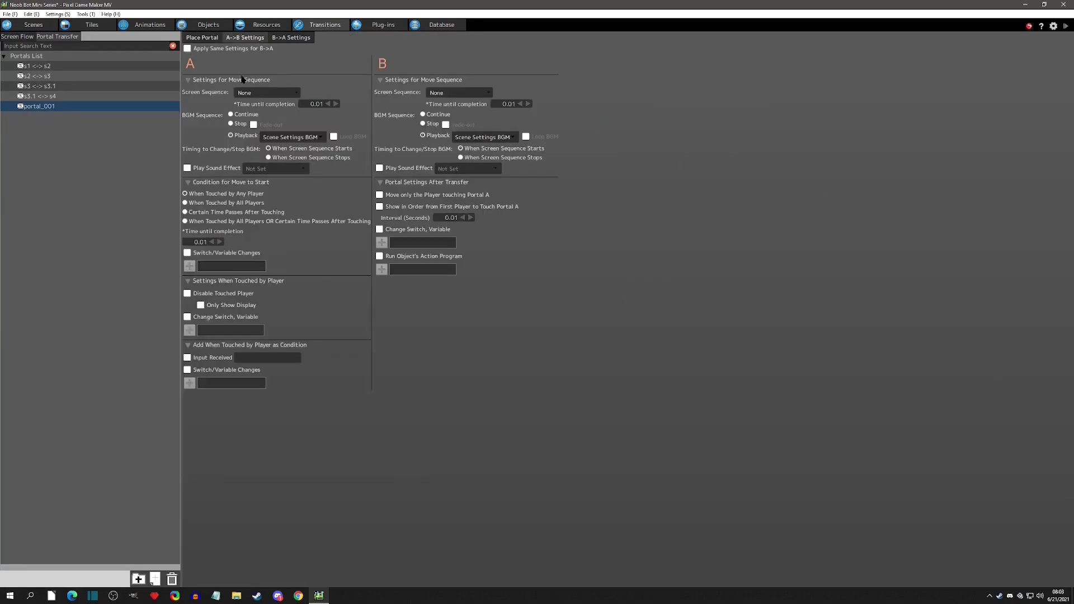
click(188, 49)
click(259, 93)
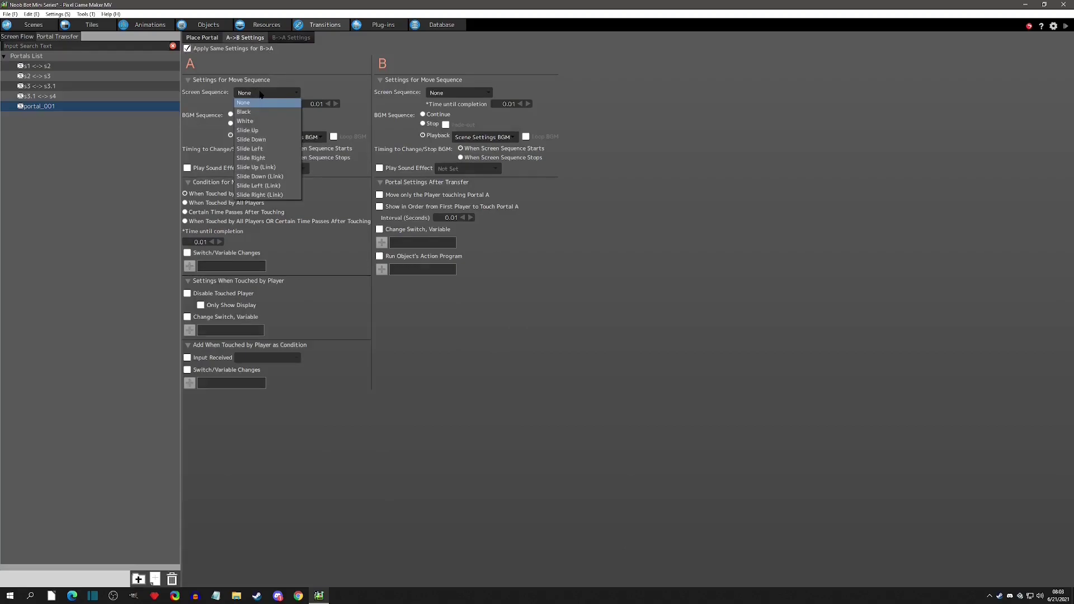
click(264, 177)
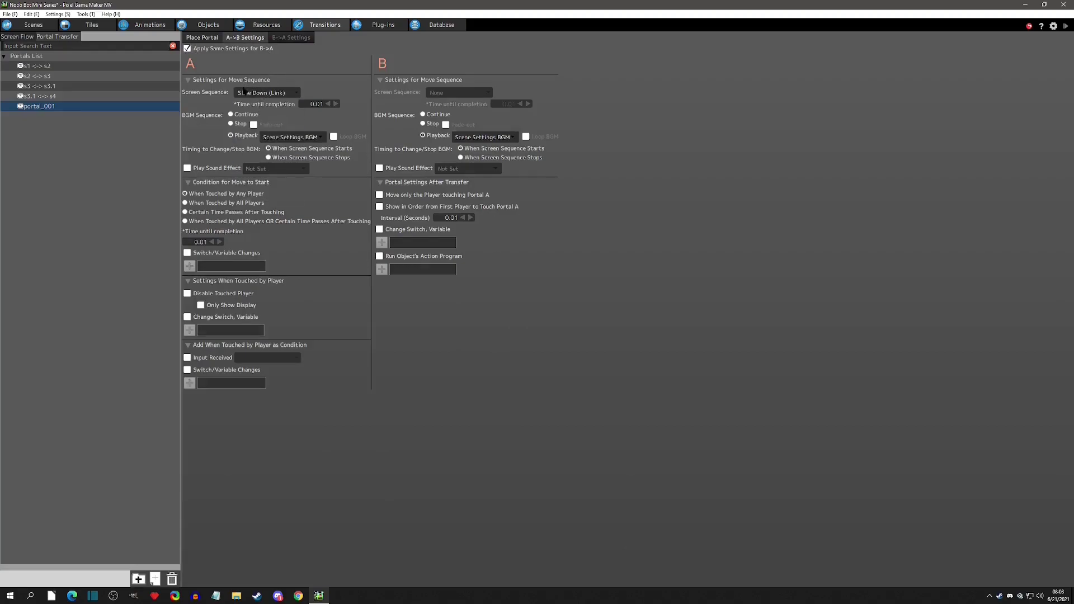
Step: Set the transition's Time until completion to 0.5 and start a test play
click(205, 40)
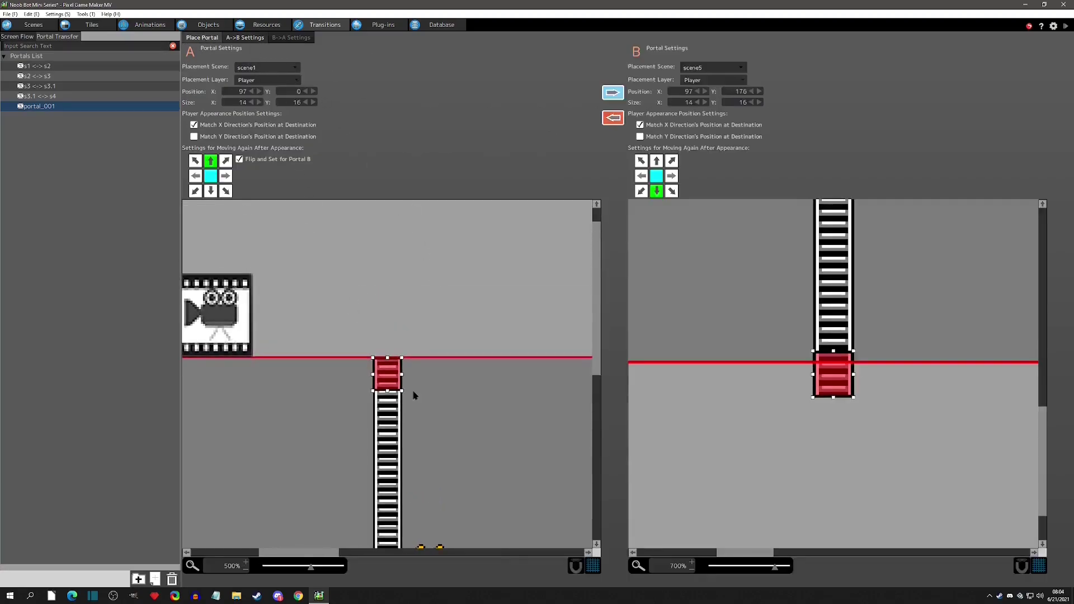
click(248, 38)
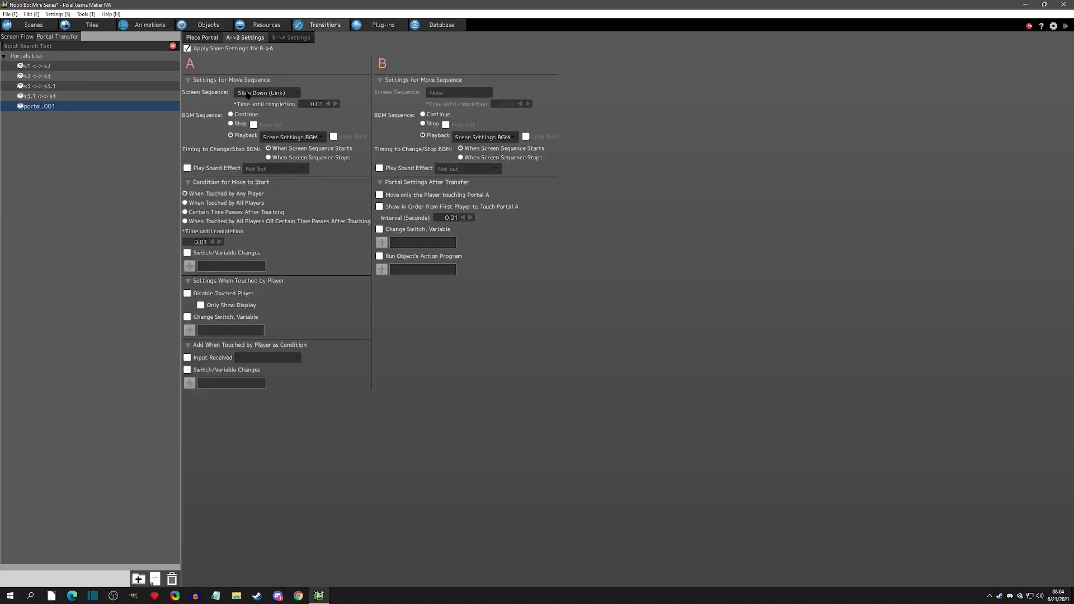
click(315, 104)
text(0.5)
click(1065, 25)
key(Left)
key(Up)
key(Up)
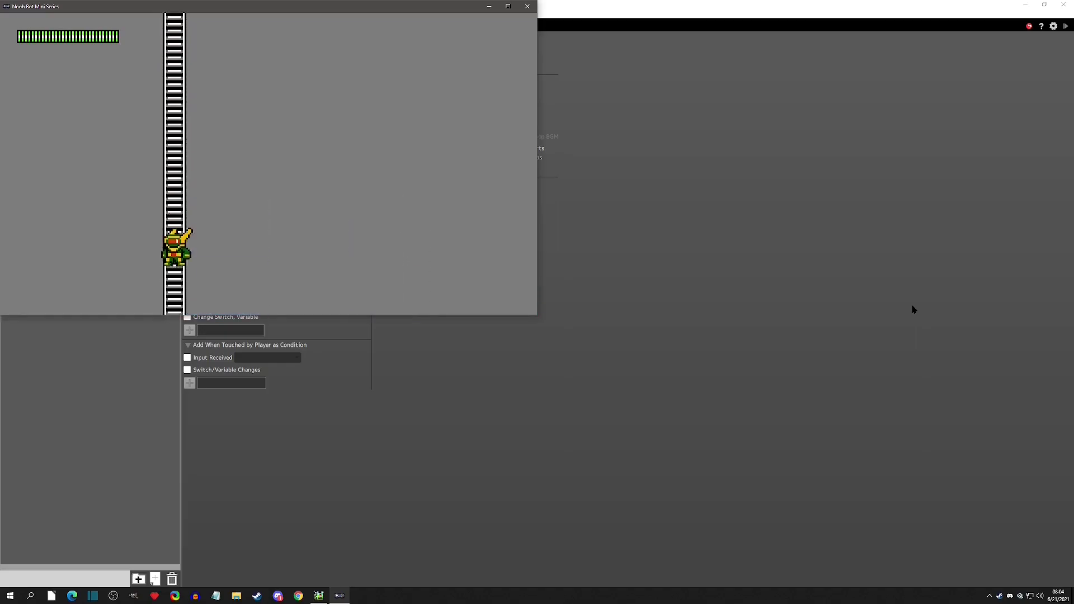
key(Up)
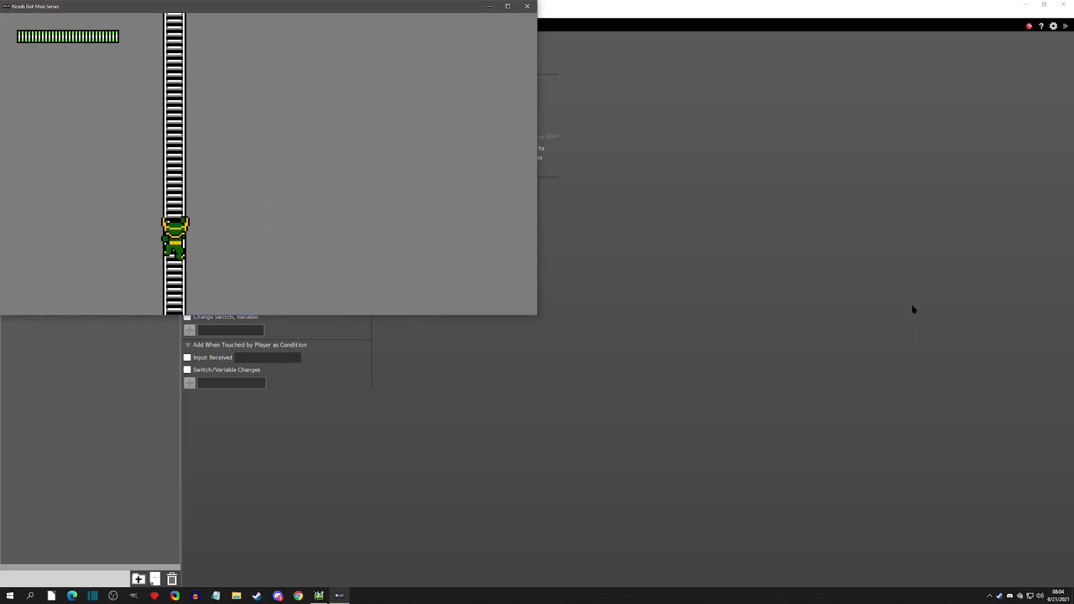
key(Down)
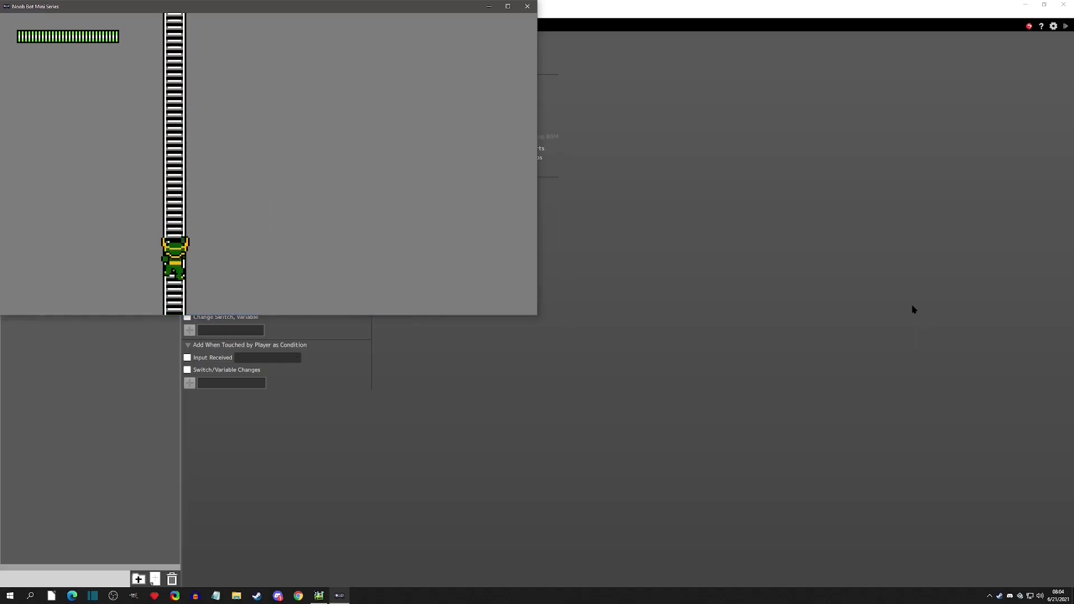
key(Down)
key(Left)
key(Right)
key(Left)
key(Right)
key(Left)
key(Right)
key(Left)
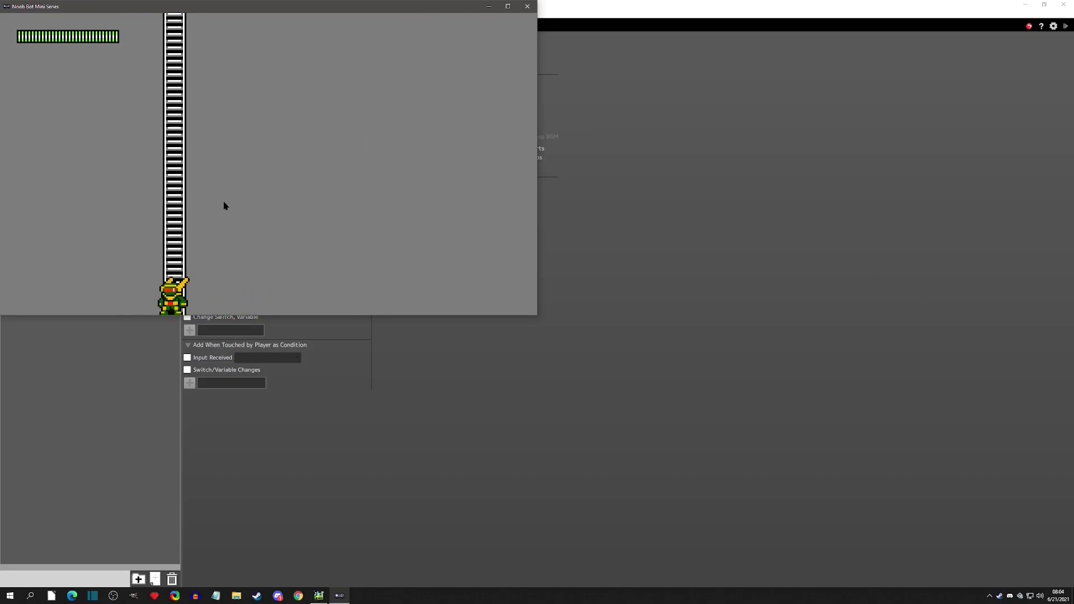
key(Up)
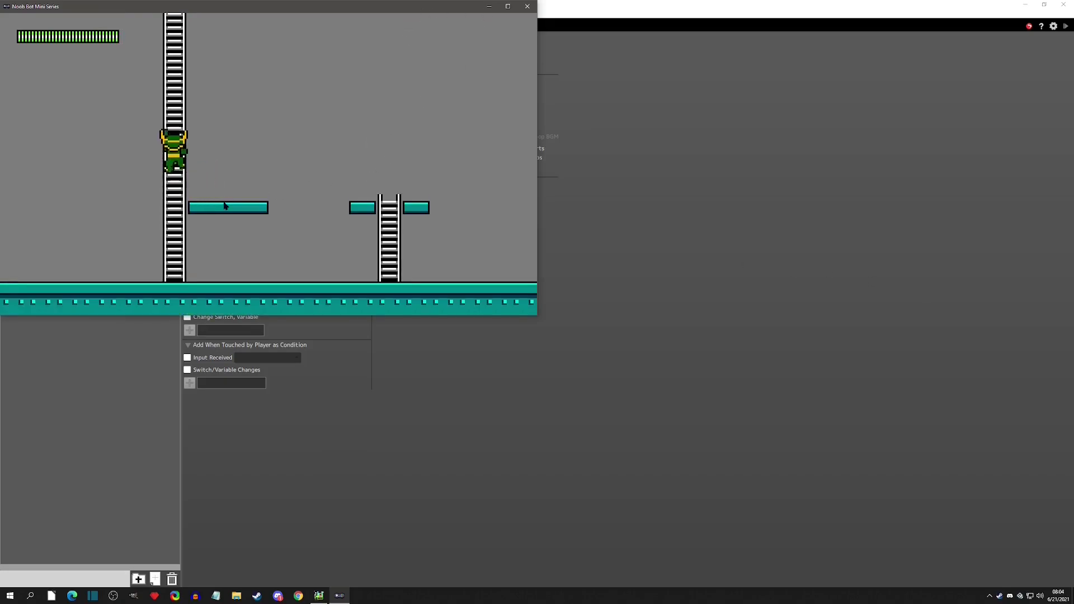
key(Up)
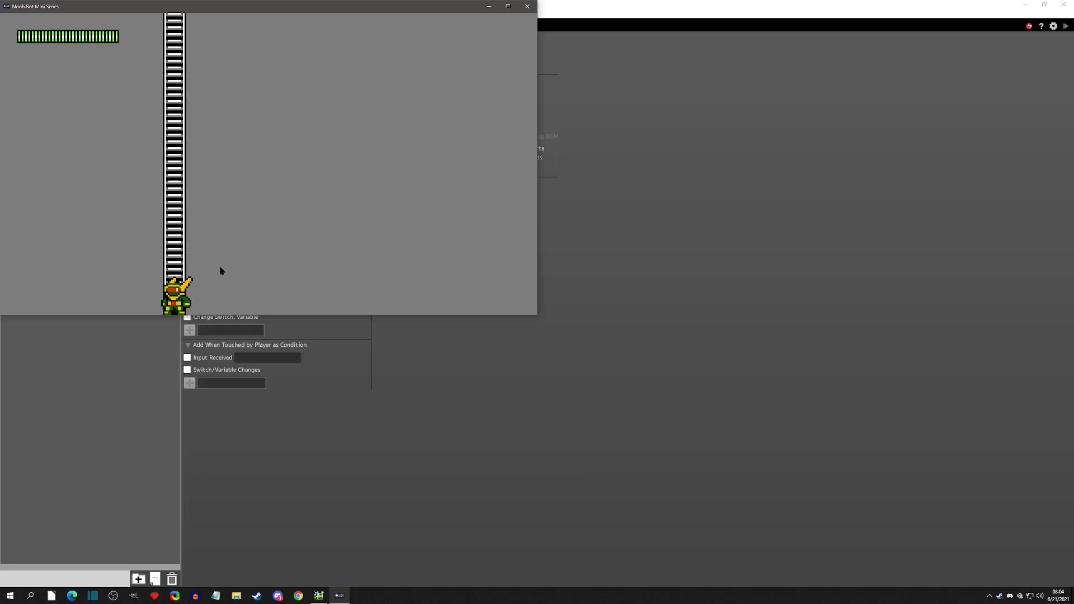
key(Left)
key(Right)
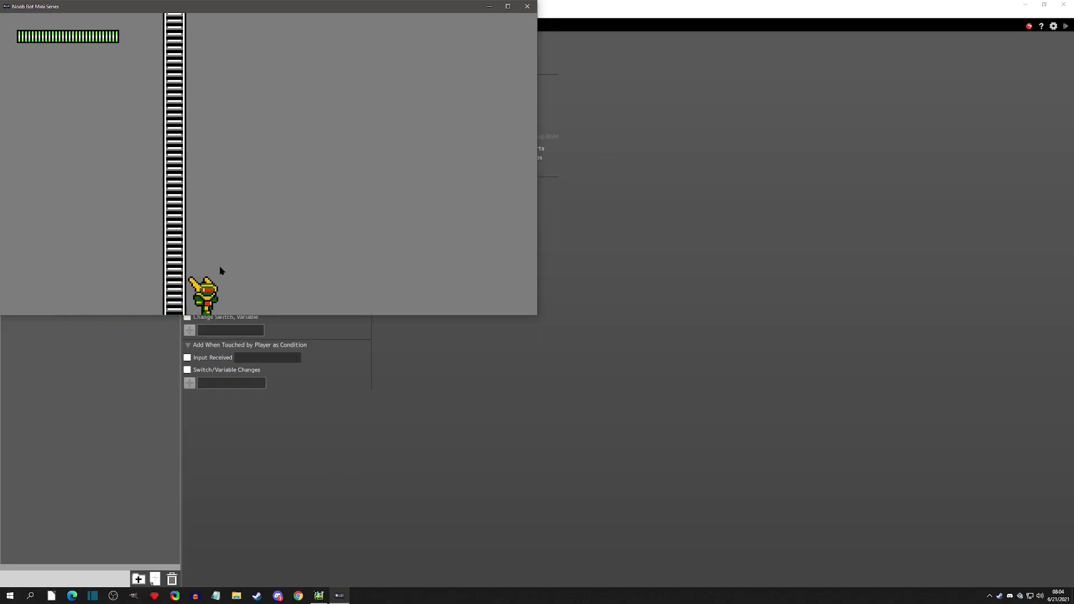
key(Left)
key(Up)
key(Up)
key(Down)
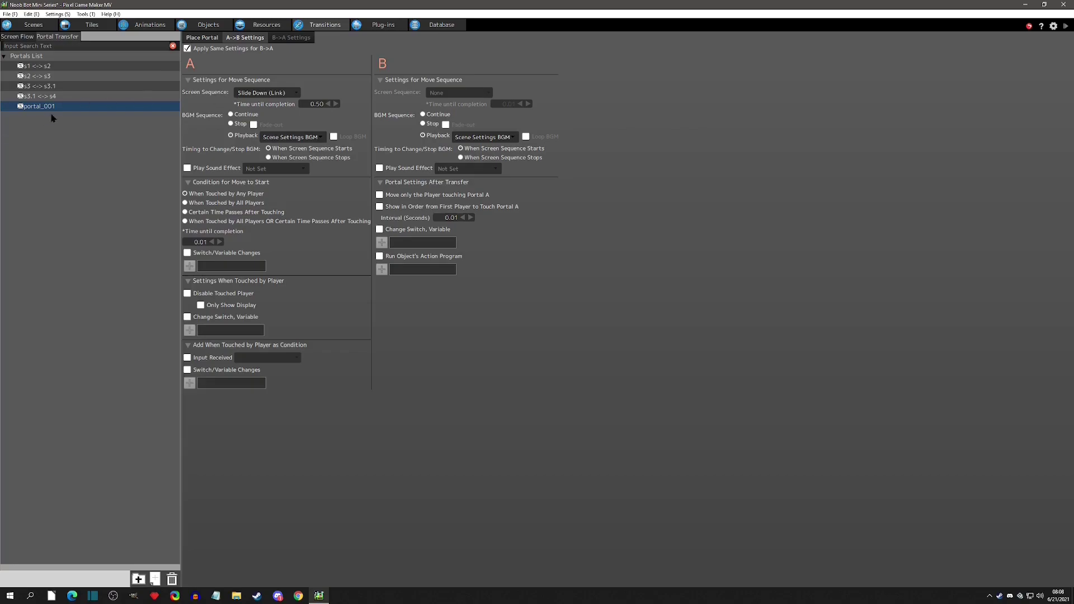
Step: Change the Slide Down transition's Time until completion from 0.50 to 1.5
click(315, 104)
text(1.5)
key(Return)
click(725, 121)
Step: Add a switch named Portal_Ladder in Resources > Switches, then go back to Transitions
click(266, 25)
right_click(45, 80)
click(52, 89)
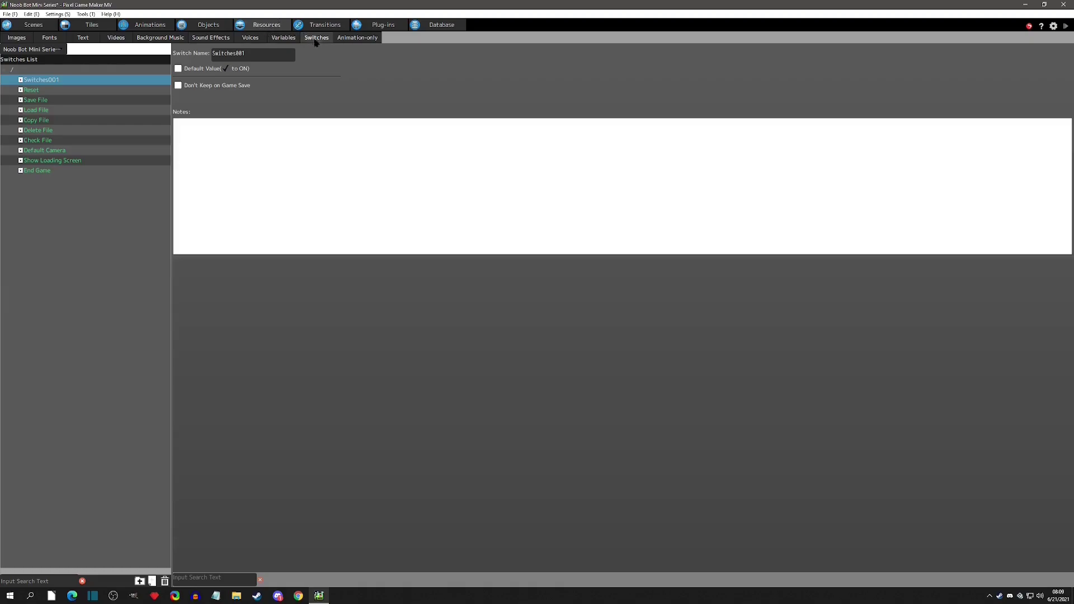
key(Tab)
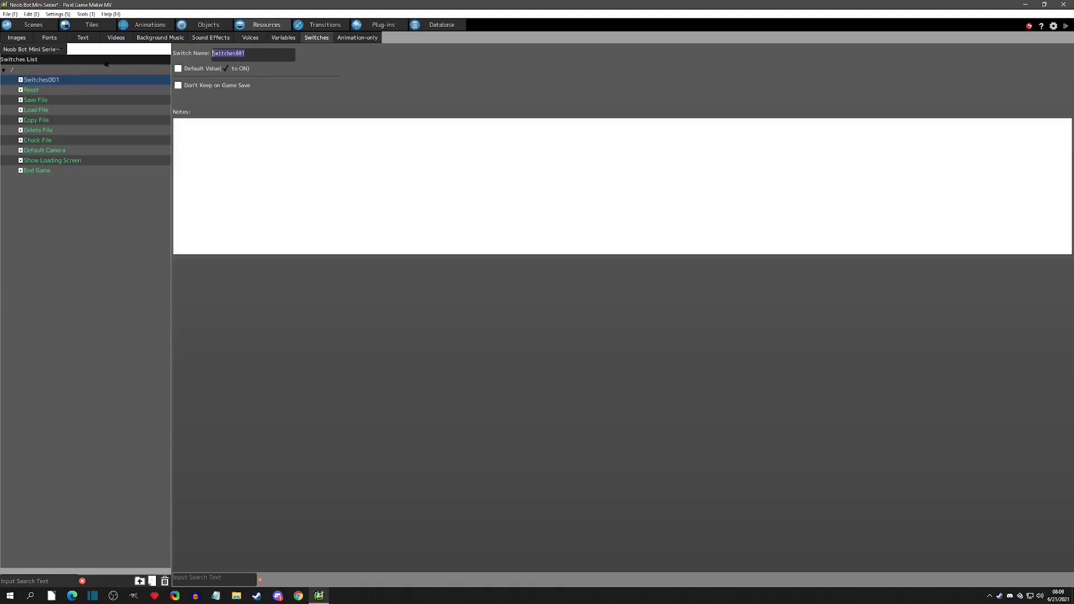
text(Portal_Ladder)
click(324, 25)
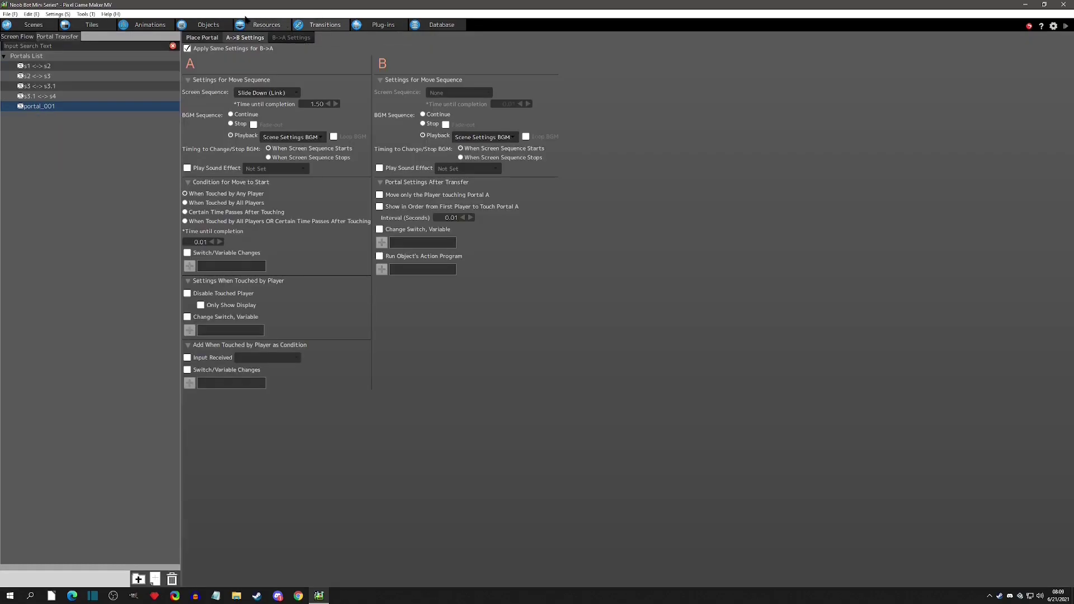
Step: Rename portal_001 to 's1 <-> s5 via ladder'
double_click(43, 106)
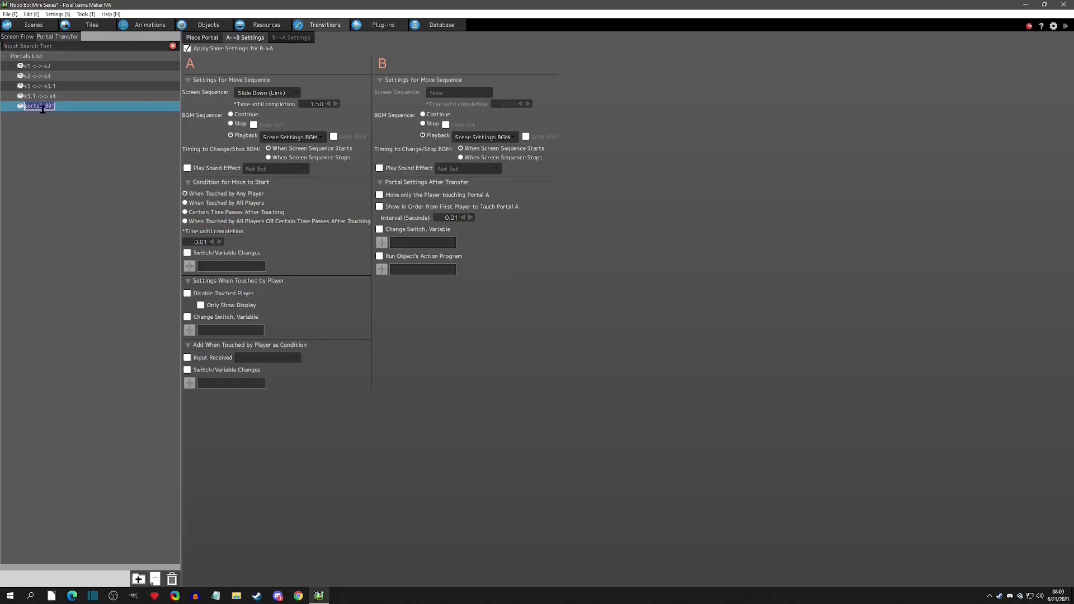
text(s1 <-> s5 via ladder)
key(Return)
double_click(63, 108)
key(Return)
Step: Rename the s1 <-> s2 portal to 's1 <-> s2 via ground'
click(77, 67)
key(F2)
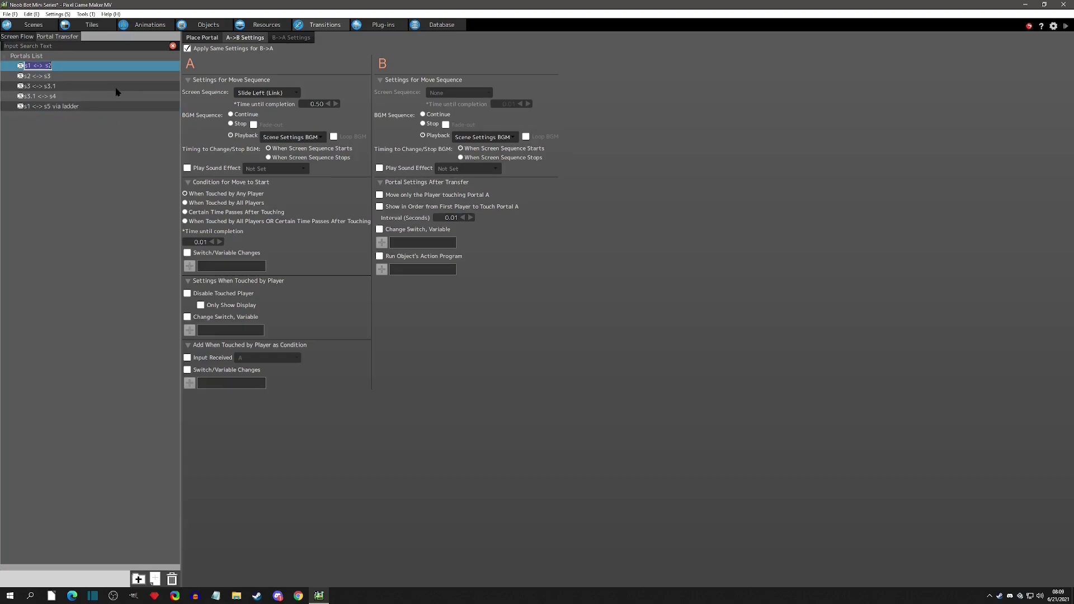
key(End)
text(via ladd)
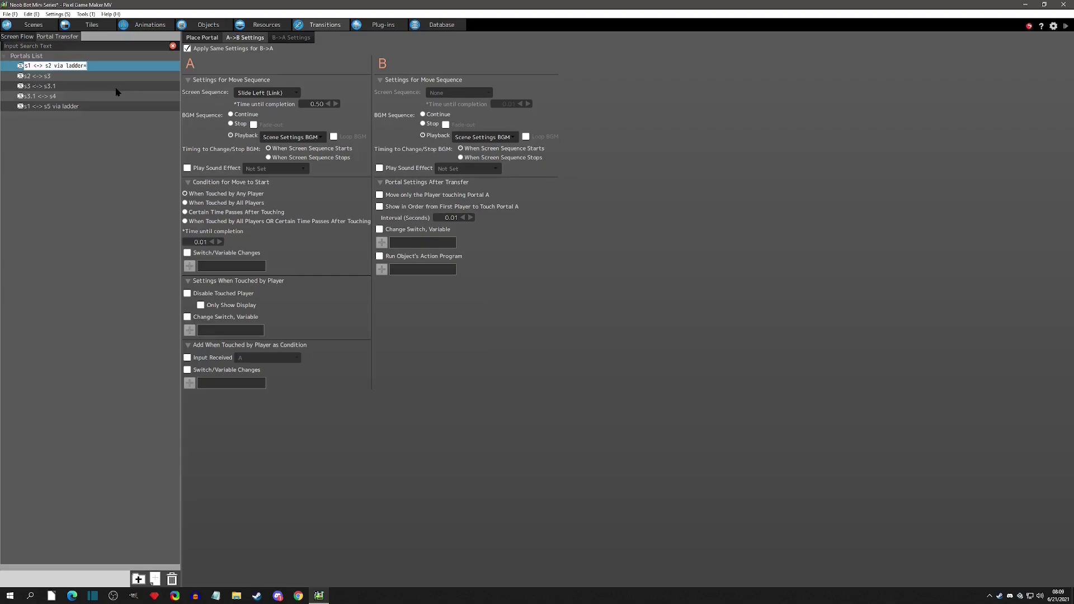
key(BackSpace)
key(BackSpace)
key(BackSpace)
key(BackSpace)
text(ground)
key(Return)
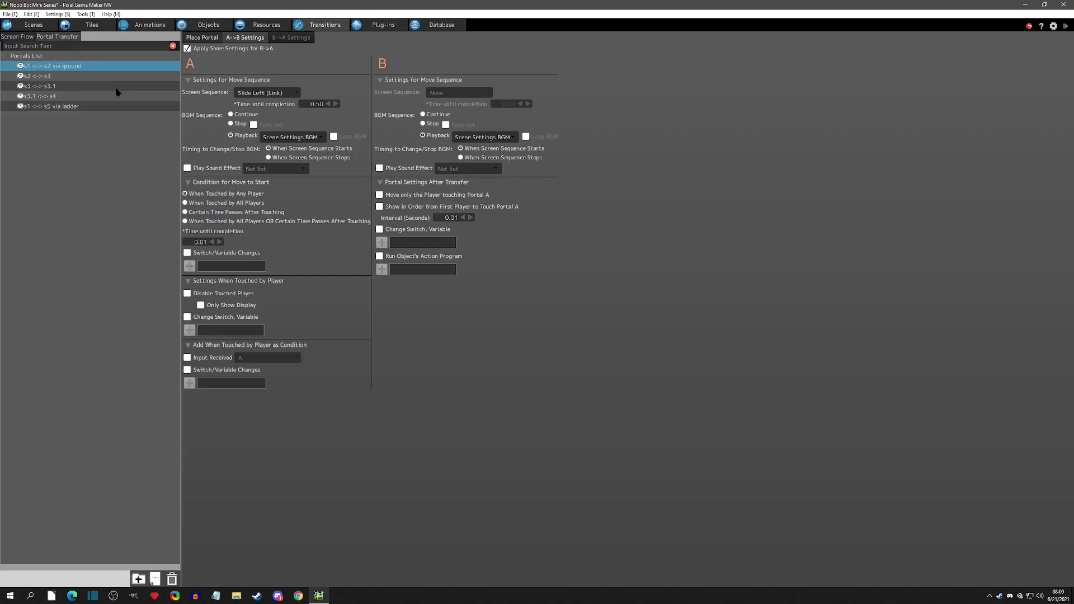
Step: Append 'via ground' to the s2 <-> s3 portal's name
double_click(75, 66)
click(64, 66)
click(65, 78)
click(58, 80)
key(End)
text(via ground)
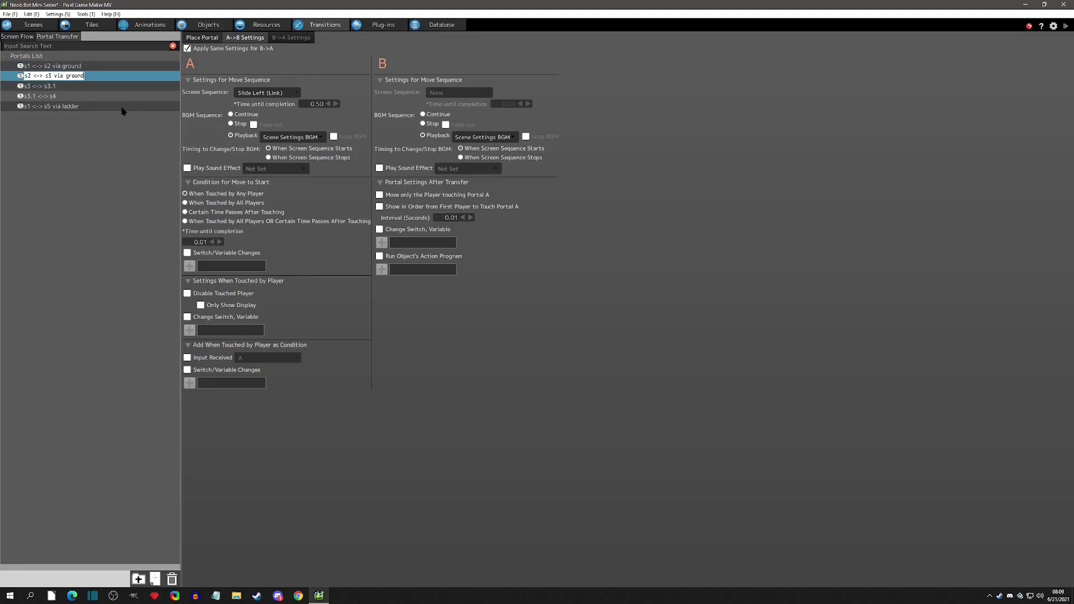
Step: Append 'via ground' to the s3 <-> s3.1 portal's name
click(69, 90)
click(70, 88)
key(End)
text(via ground)
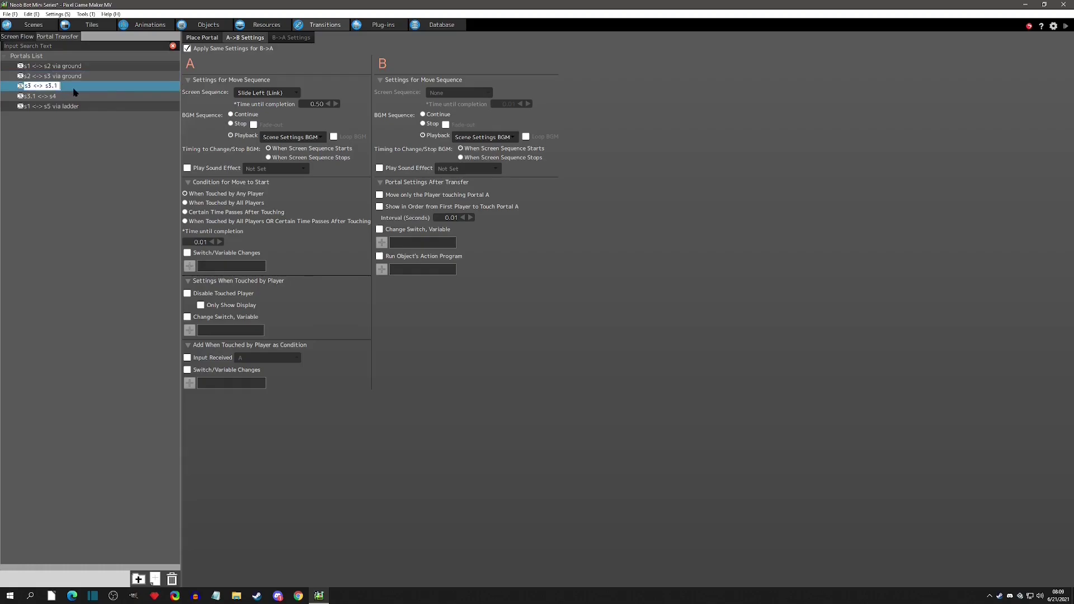